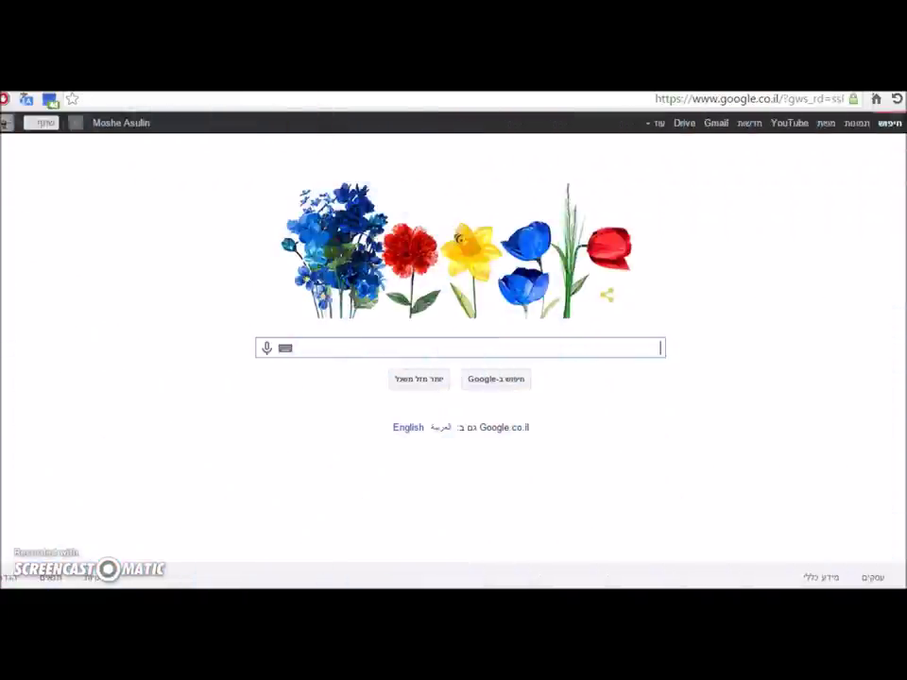
Step: Go to kahoot.it in Chrome and put the cursor in the empty Game pin field
{"action": "left_click", "coordinate": [455, 101]}
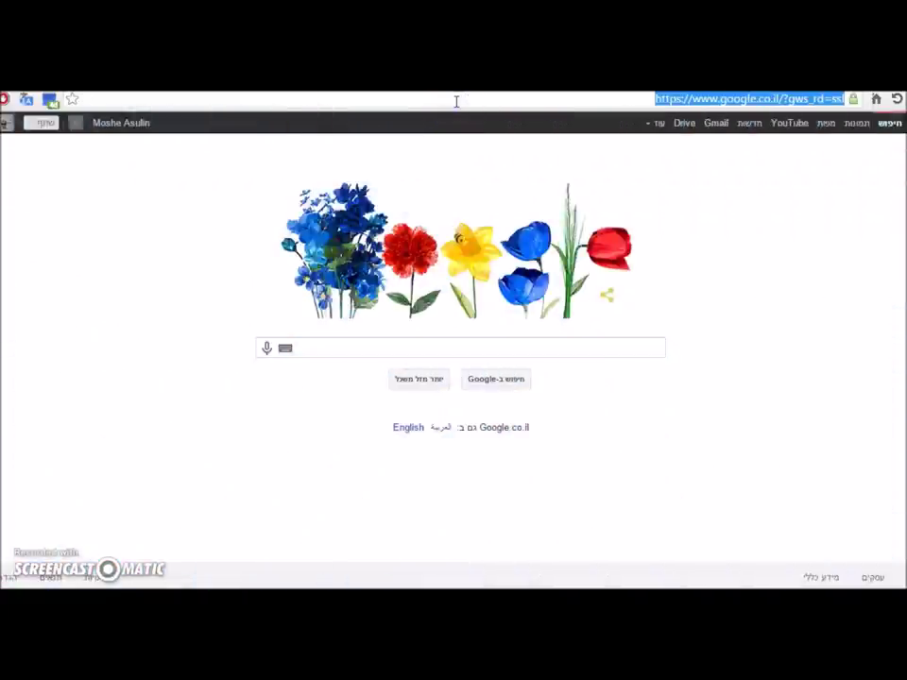
{"action": "type", "text": "KAHOOT.IT"}
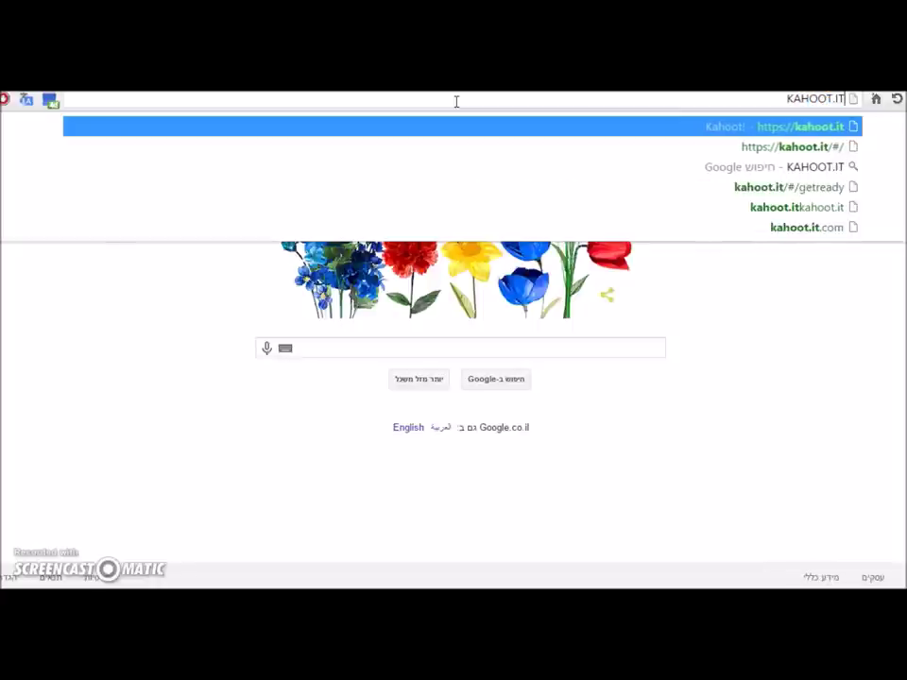
{"action": "key", "text": "Return"}
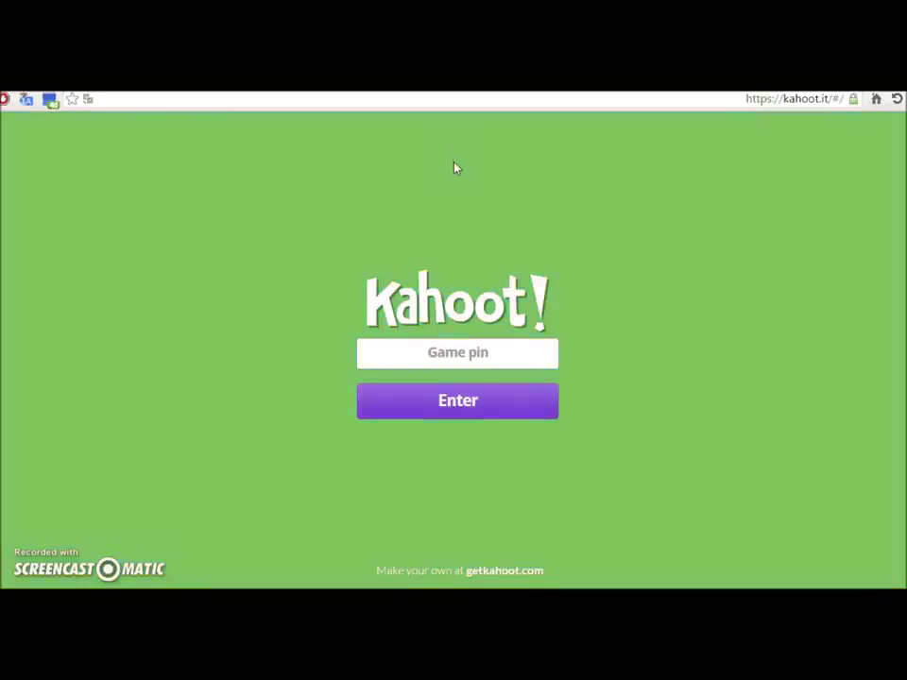
{"action": "left_click", "coordinate": [497, 349]}
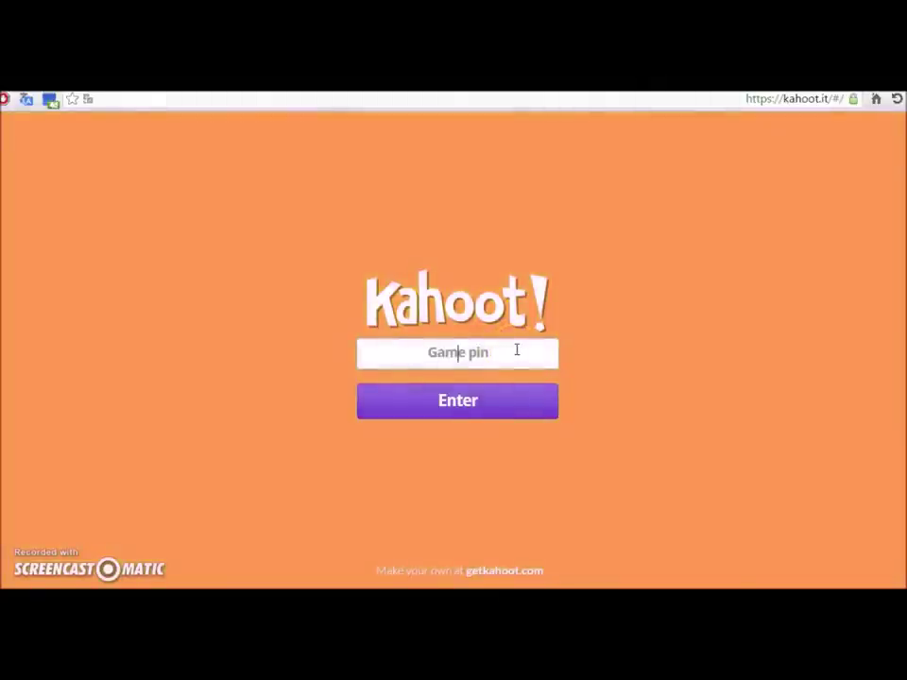
Step: Follow the getkahoot.com link to the free-account sign-up and expand the 'Choose your role' list
{"action": "left_click", "coordinate": [493, 573]}
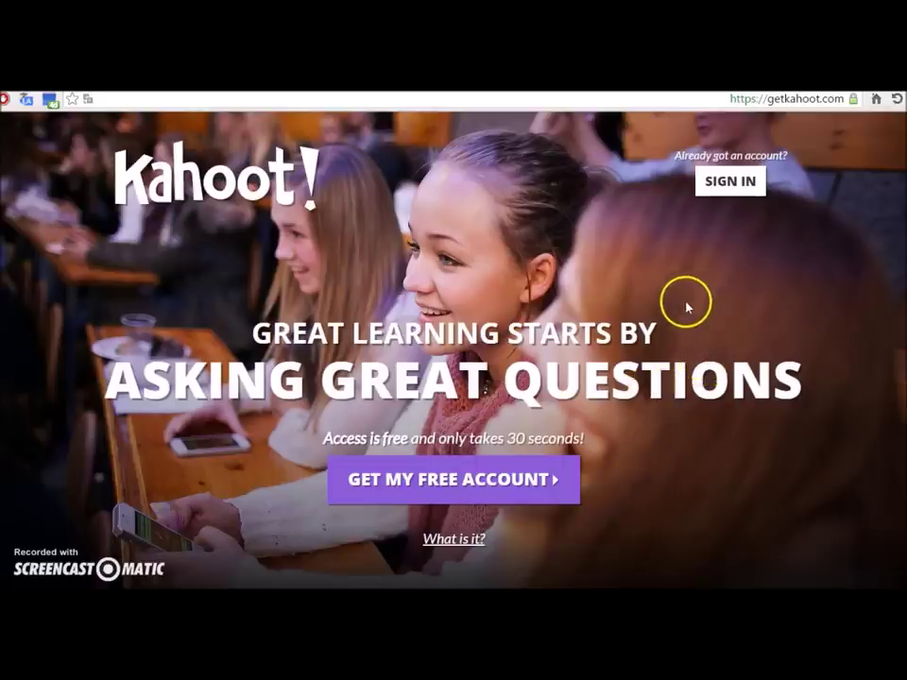
{"action": "left_click", "coordinate": [444, 491]}
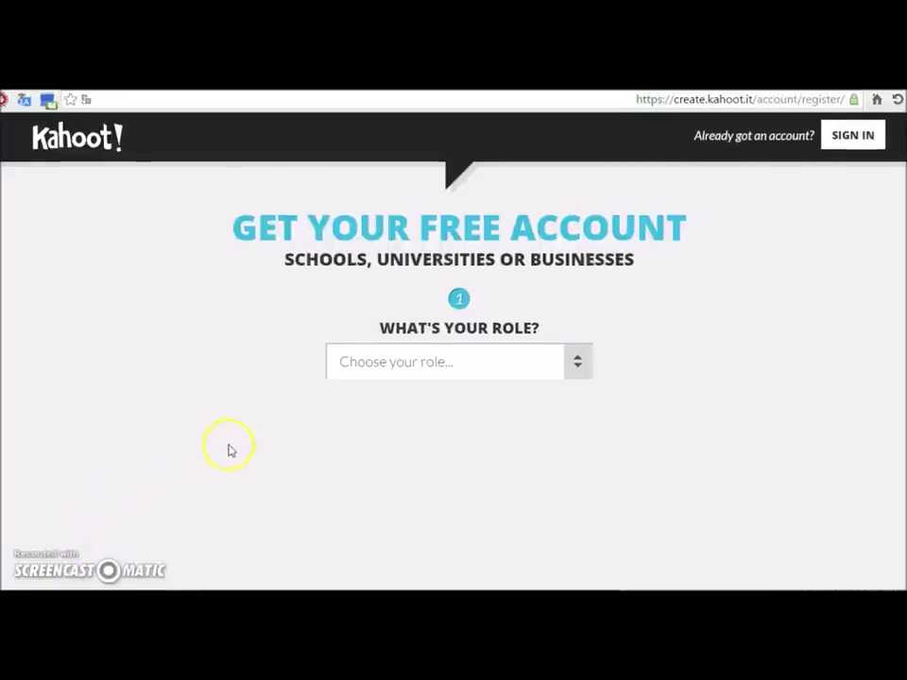
{"action": "left_click", "coordinate": [453, 380]}
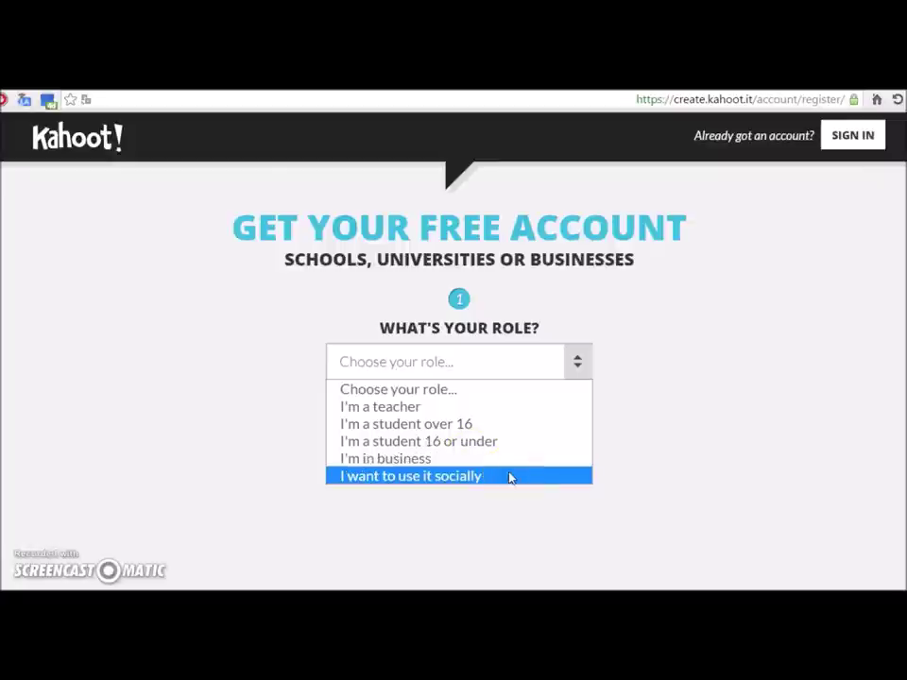
Step: Register as a social user with a username, e-mail, confirmed e-mail and password, then create the account
{"action": "left_click", "coordinate": [509, 477]}
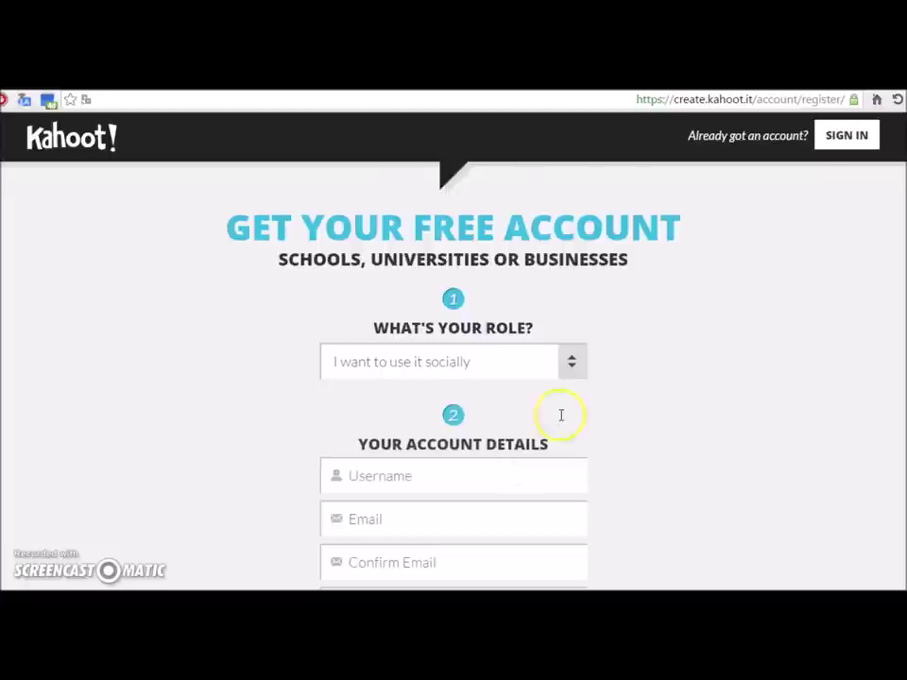
{"action": "scroll", "coordinate": [563, 415], "scroll_direction": "down", "scroll_amount": 2}
{"action": "left_click", "coordinate": [551, 338]}
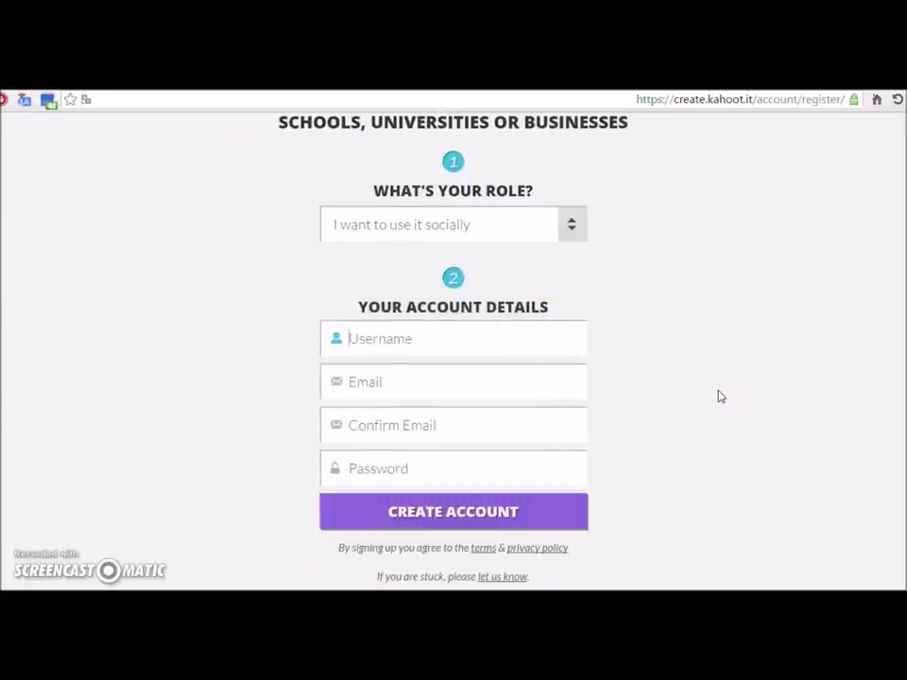
{"action": "key", "text": "Tab"}
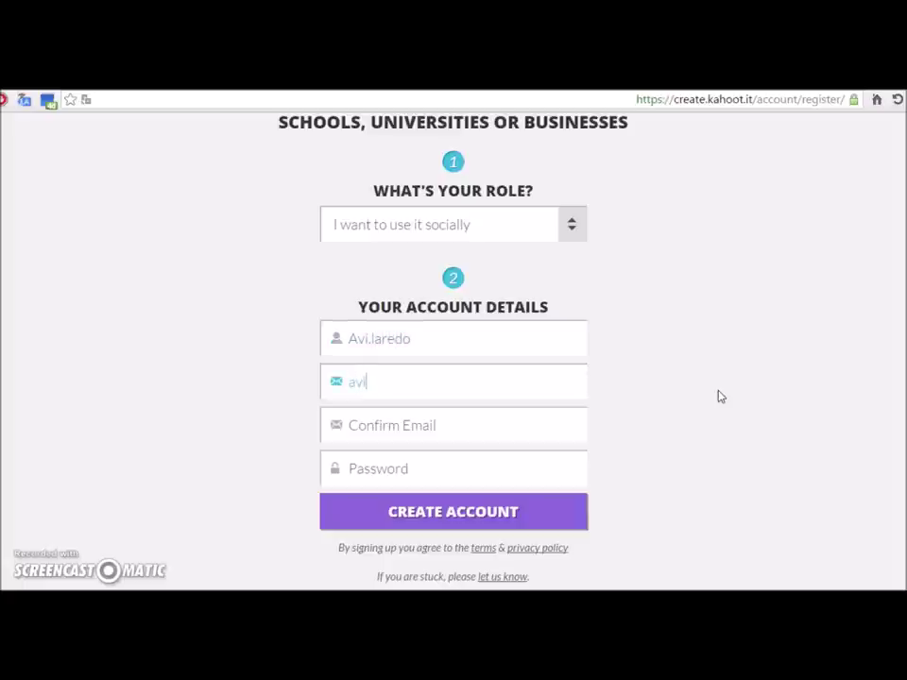
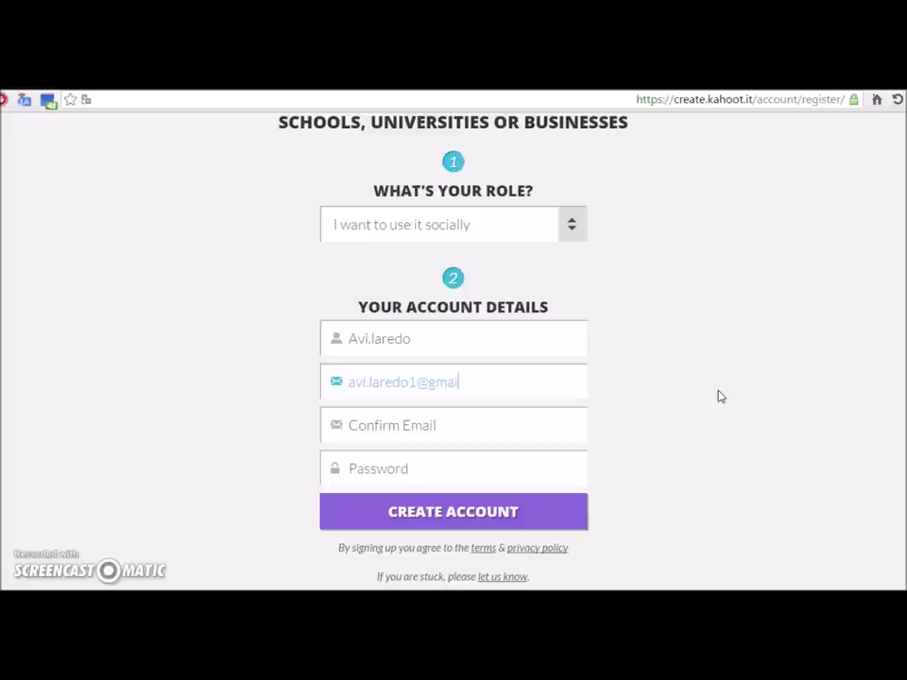
{"action": "key", "text": "Tab"}
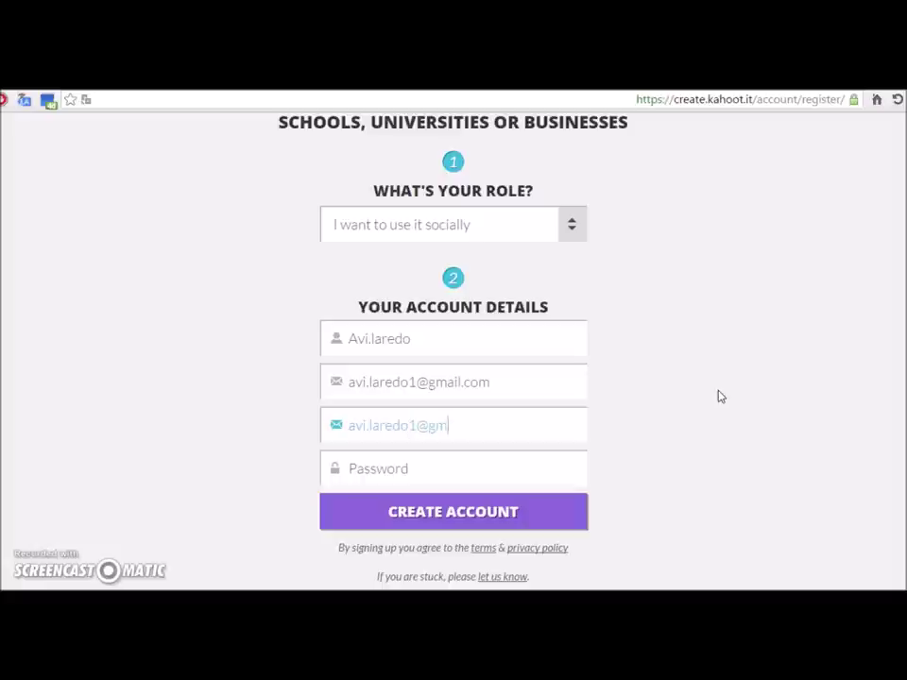
{"action": "key", "text": "Tab"}
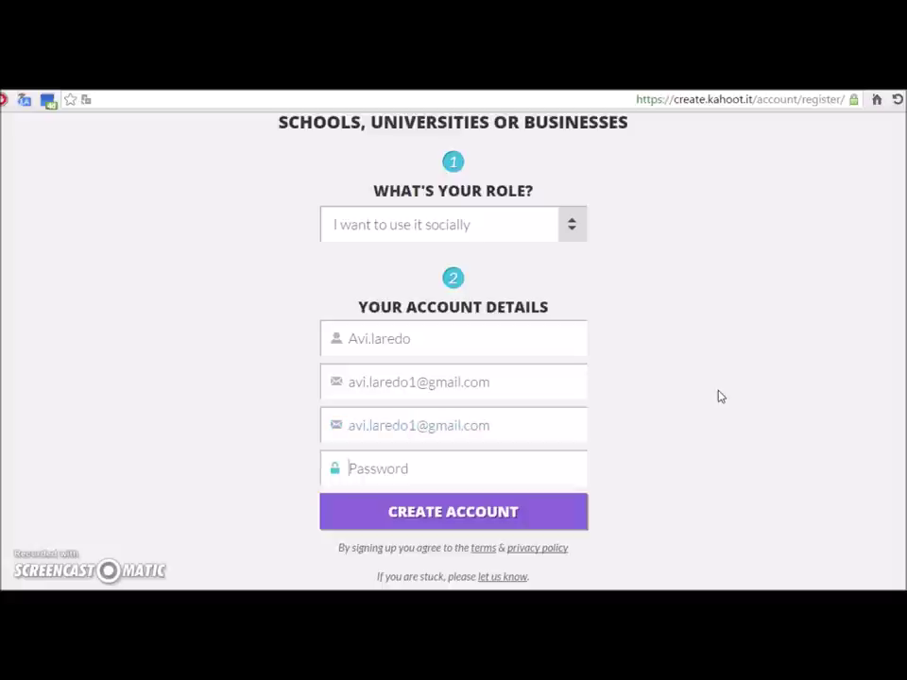
{"action": "type", "text": "*****"}
{"action": "left_click", "coordinate": [507, 527]}
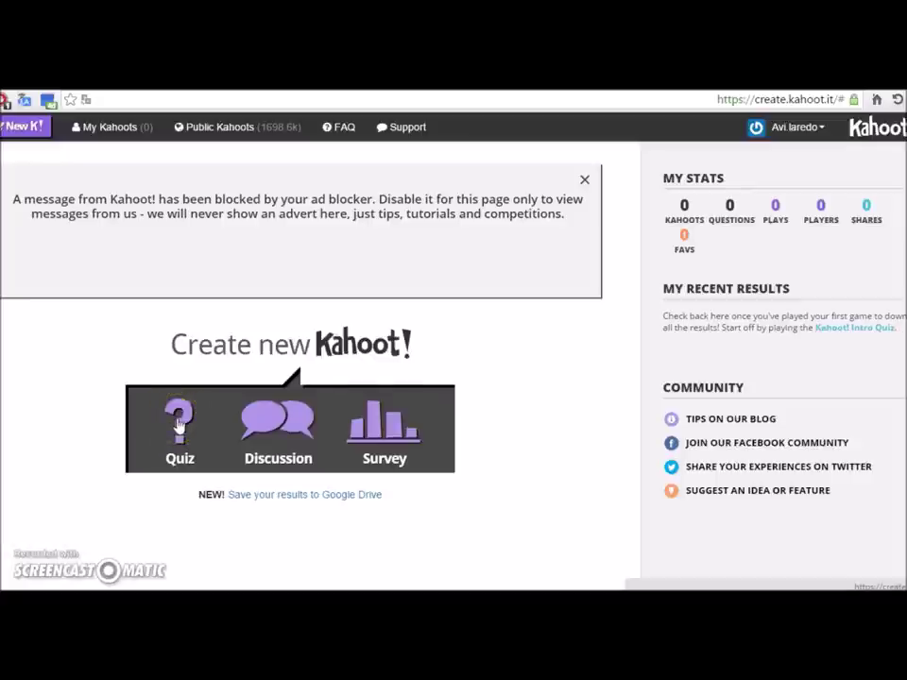
Step: Create a new Quiz titled 'סקר בחירות' and open its Question 1 editor
{"action": "left_click", "coordinate": [180, 415]}
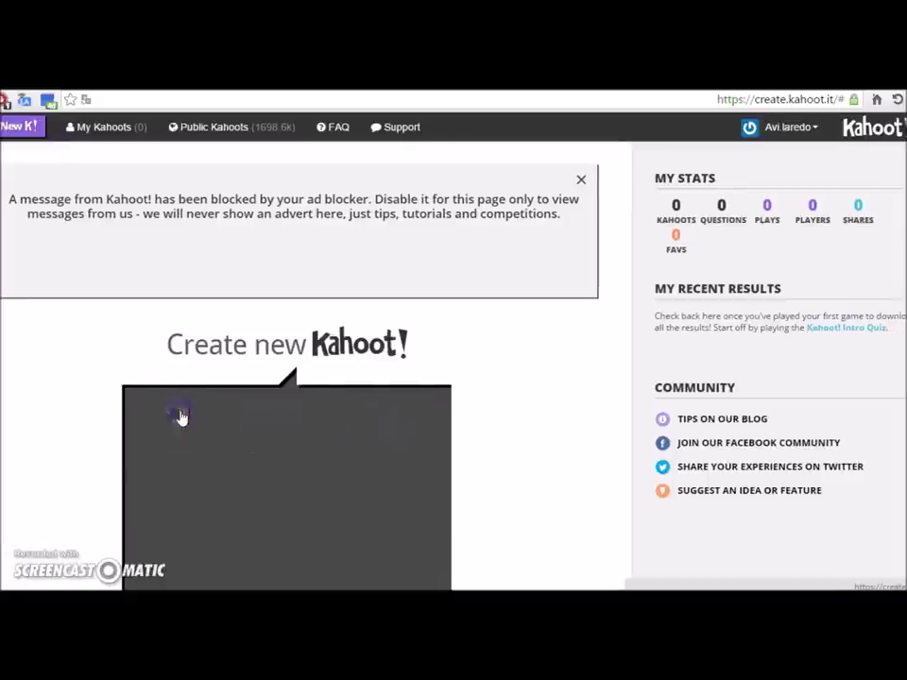
{"action": "left_click", "coordinate": [384, 472]}
{"action": "left_click", "coordinate": [555, 457]}
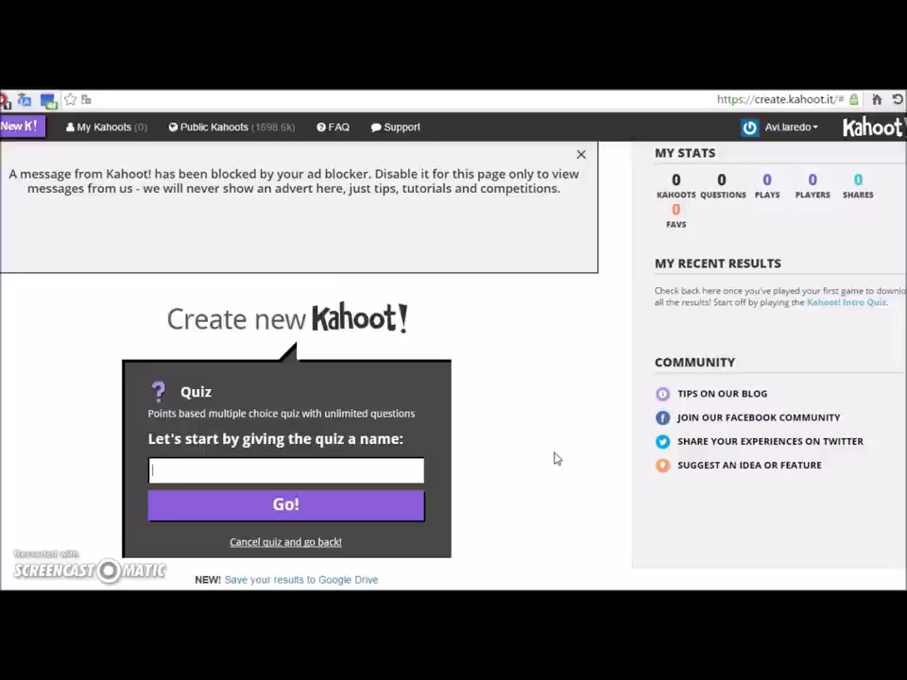
{"action": "type", "text": "קר בחירות"}
{"action": "left_click", "coordinate": [369, 504]}
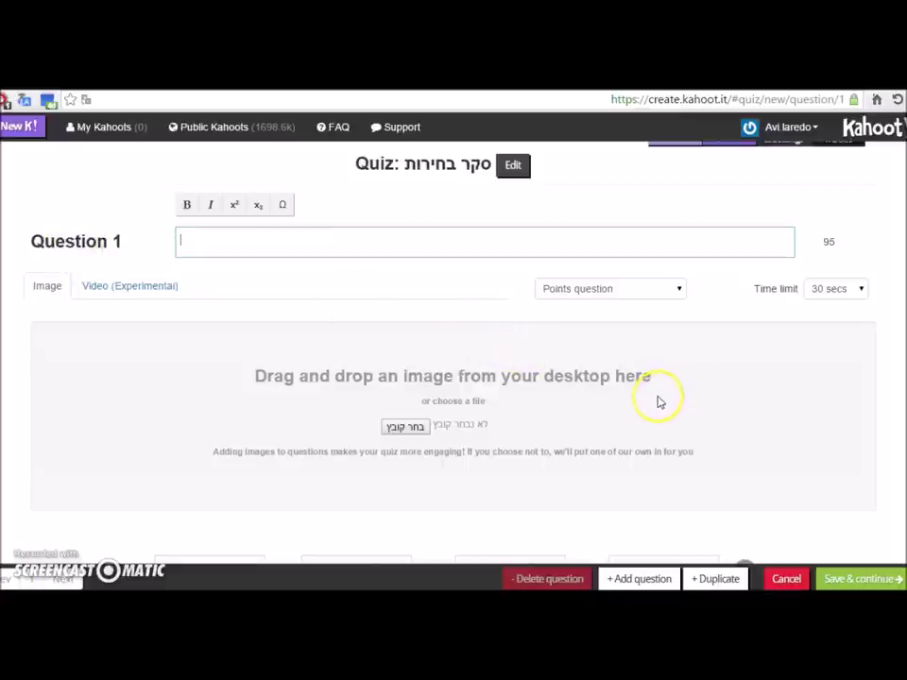
Step: Enter 'מי לדעתך ינצח בבחירות?' as the Question 1 text
{"action": "type", "text": "מ"}
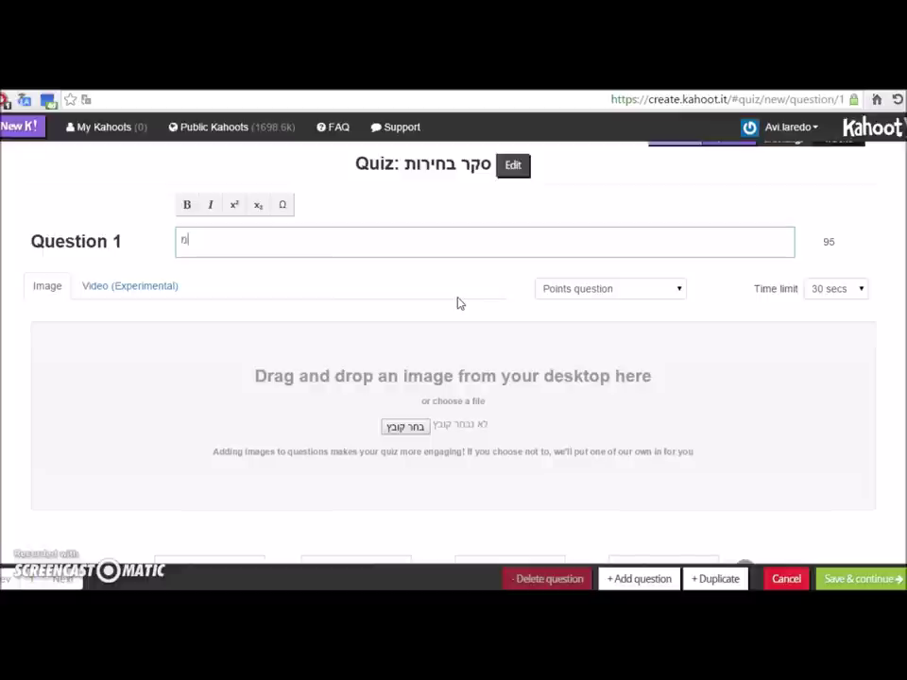
{"action": "type", "text": "י לדעתך ינצח בבחירות"}
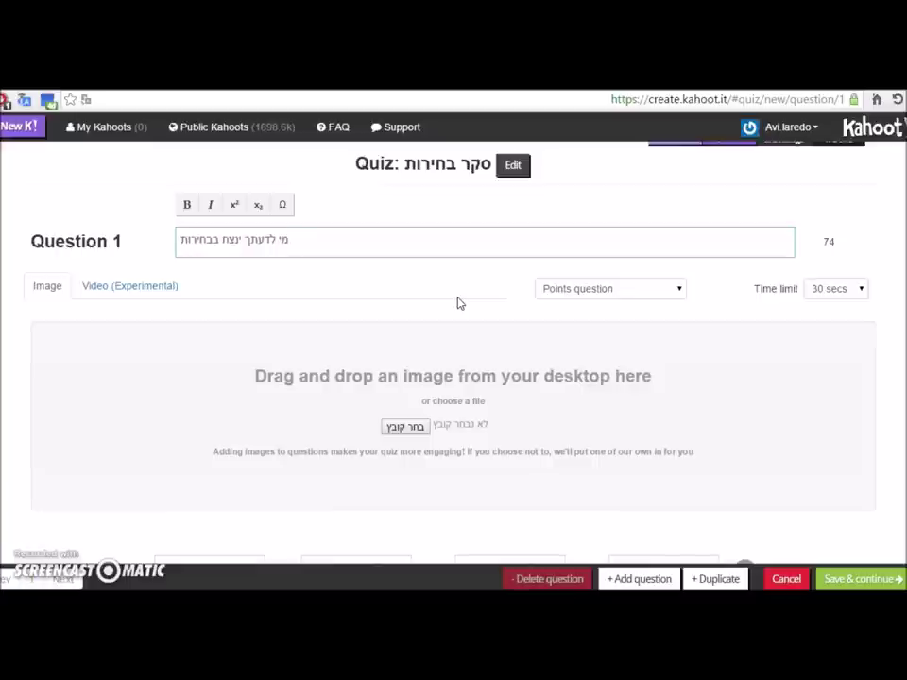
{"action": "left_click", "coordinate": [458, 306]}
{"action": "type", "text": "?"}
{"action": "scroll", "coordinate": [481, 392], "scroll_direction": "down", "scroll_amount": 1}
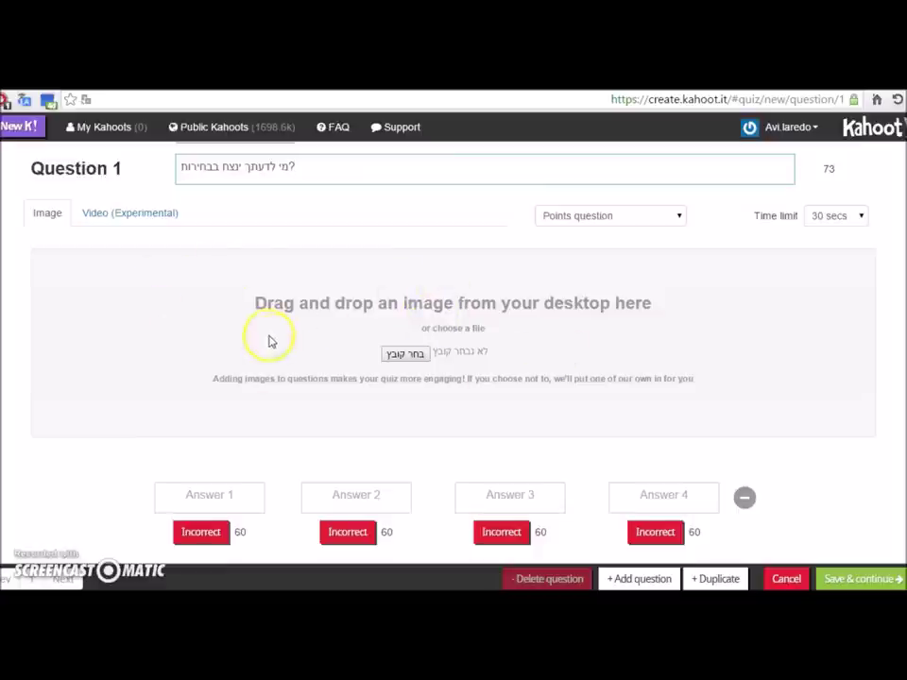
Step: Enter answers ליכוד, המחנה הציוני, בית יהודי and אף אחד, marking אף אחד Correct
{"action": "left_click", "coordinate": [222, 496]}
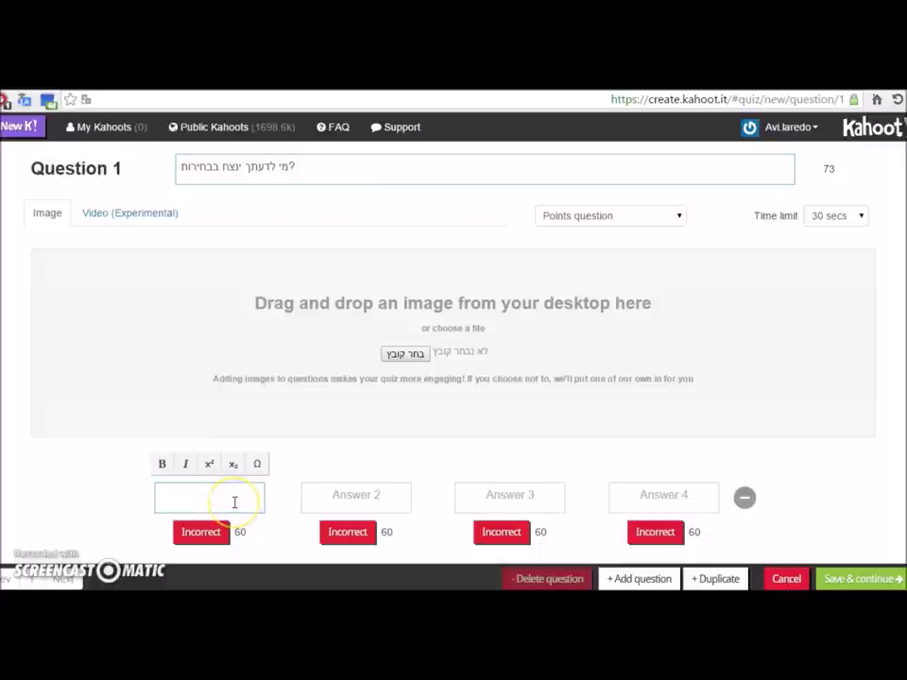
{"action": "type", "text": "ליכוד"}
{"action": "key", "text": "Tab"}
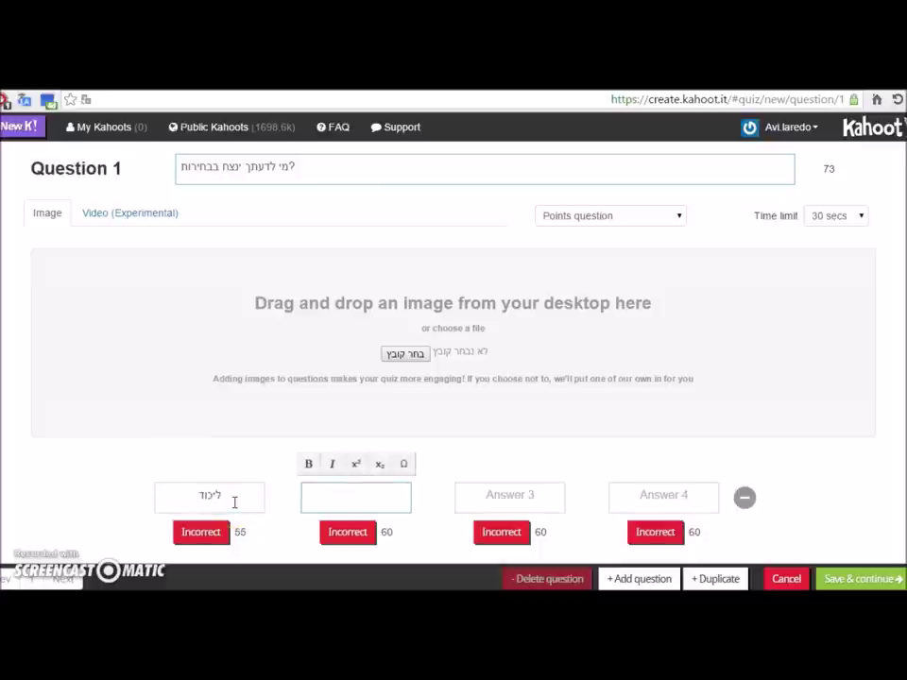
{"action": "type", "text": "מחנה הציוני"}
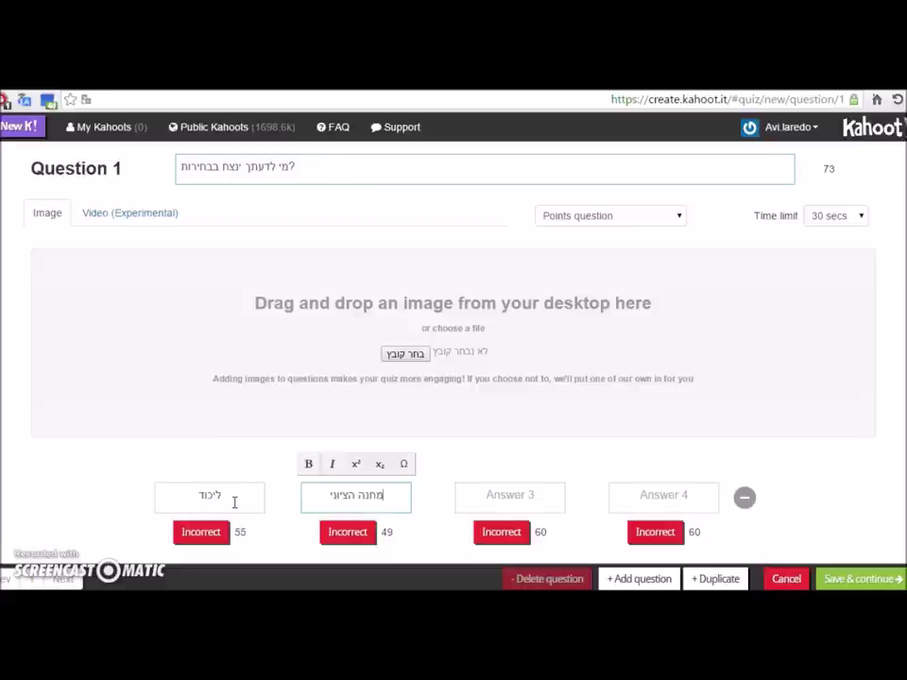
{"action": "key", "text": "Home"}
{"action": "type", "text": "ה"}
{"action": "left_click", "coordinate": [468, 491]}
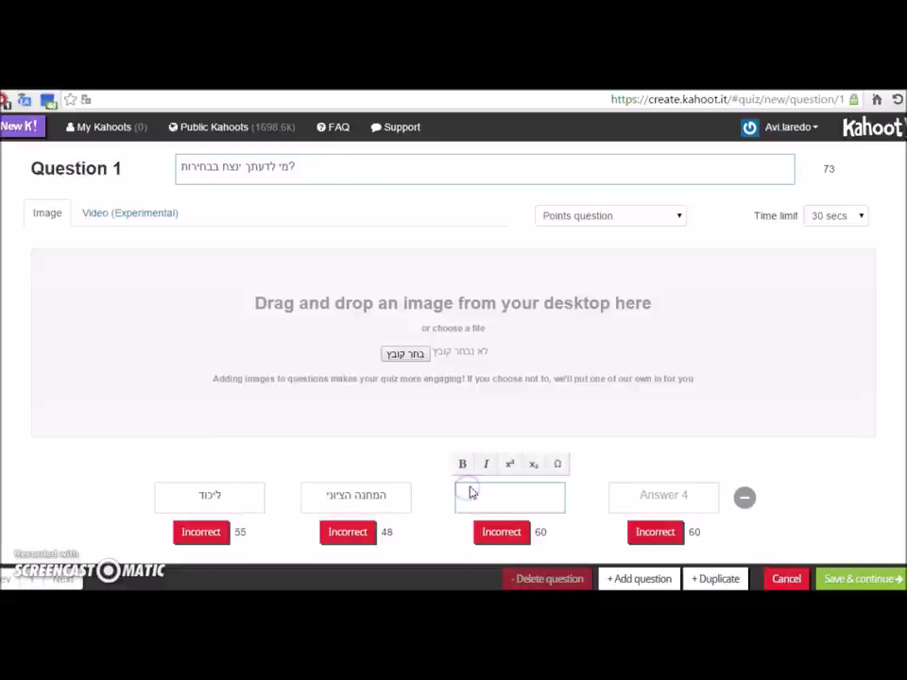
{"action": "type", "text": "בית יהודי"}
{"action": "left_click", "coordinate": [671, 489]}
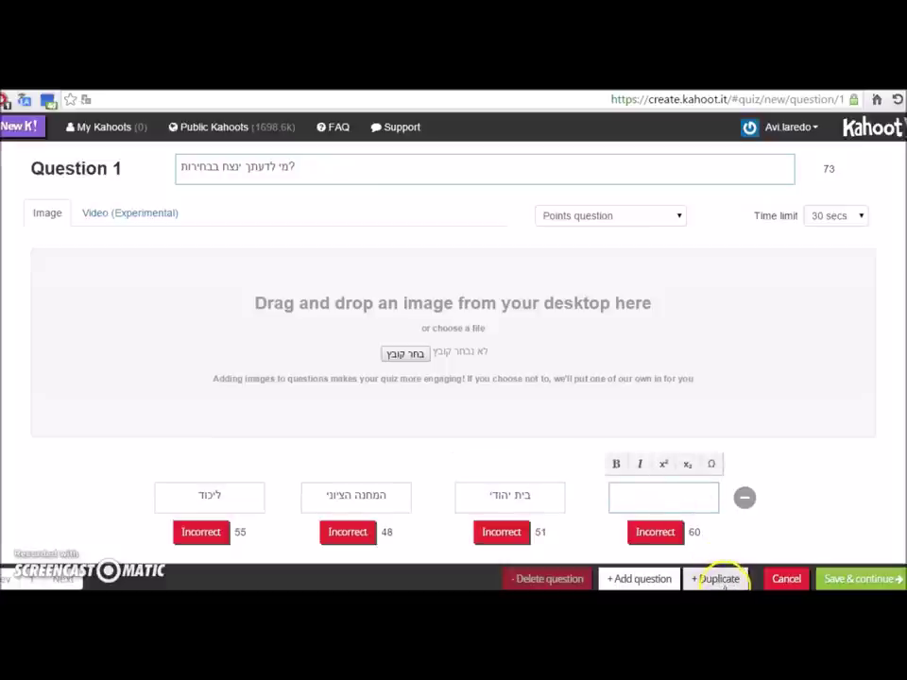
{"action": "type", "text": "אף אחד"}
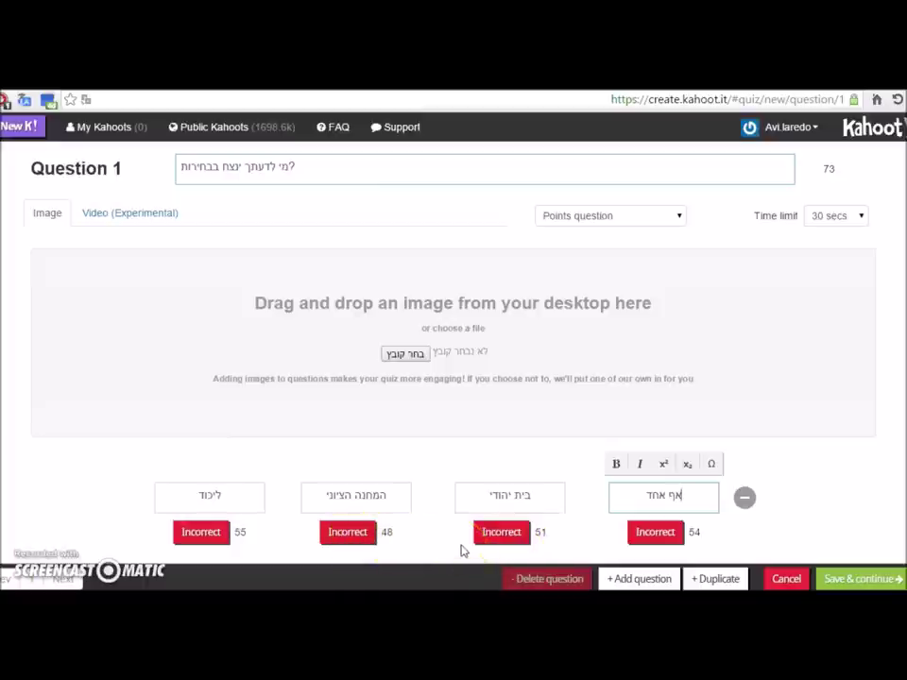
{"action": "left_click", "coordinate": [642, 536]}
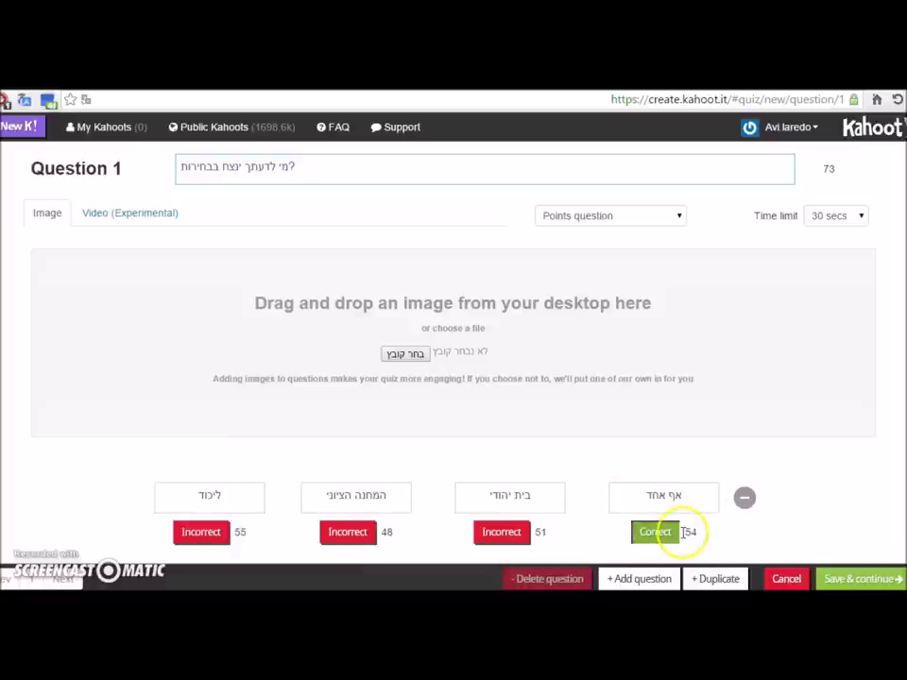
Step: Keep Question 1's scoring type as a Points question
{"action": "scroll", "coordinate": [684, 525], "scroll_direction": "up", "scroll_amount": 1}
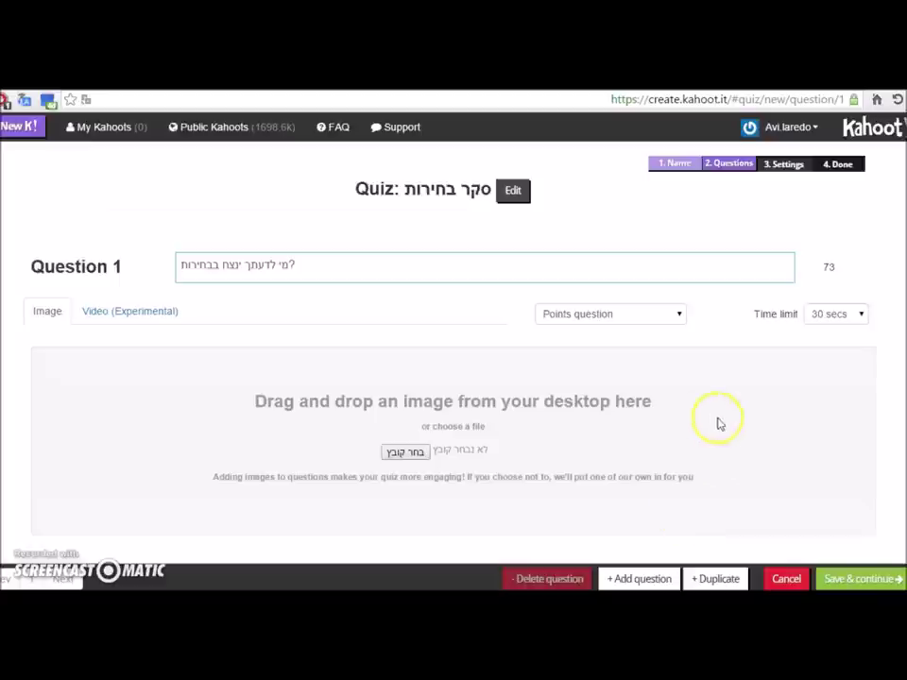
{"action": "left_click", "coordinate": [668, 324]}
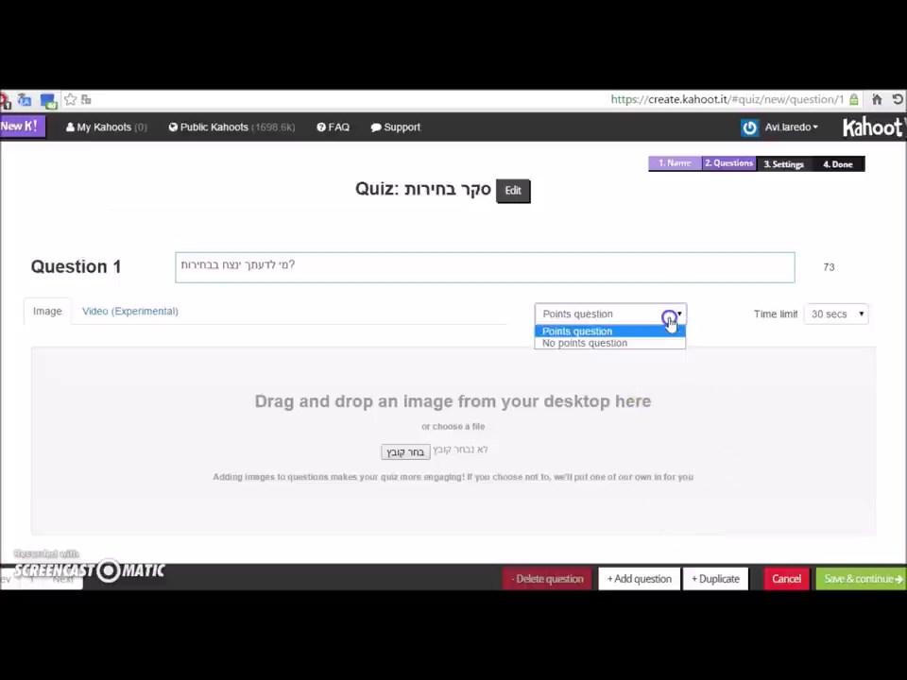
{"action": "left_click", "coordinate": [571, 316]}
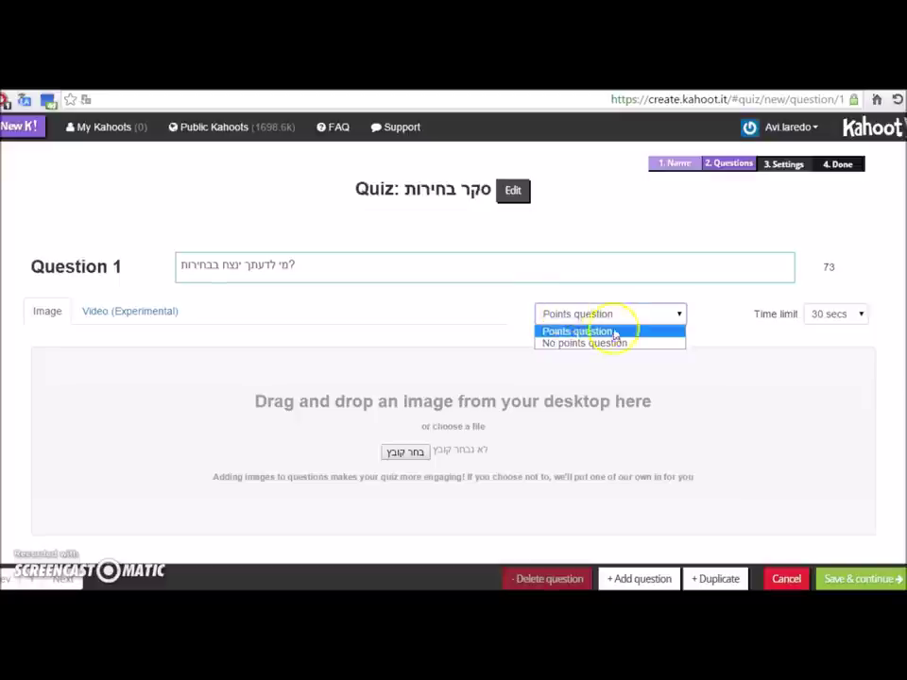
{"action": "left_click", "coordinate": [651, 330]}
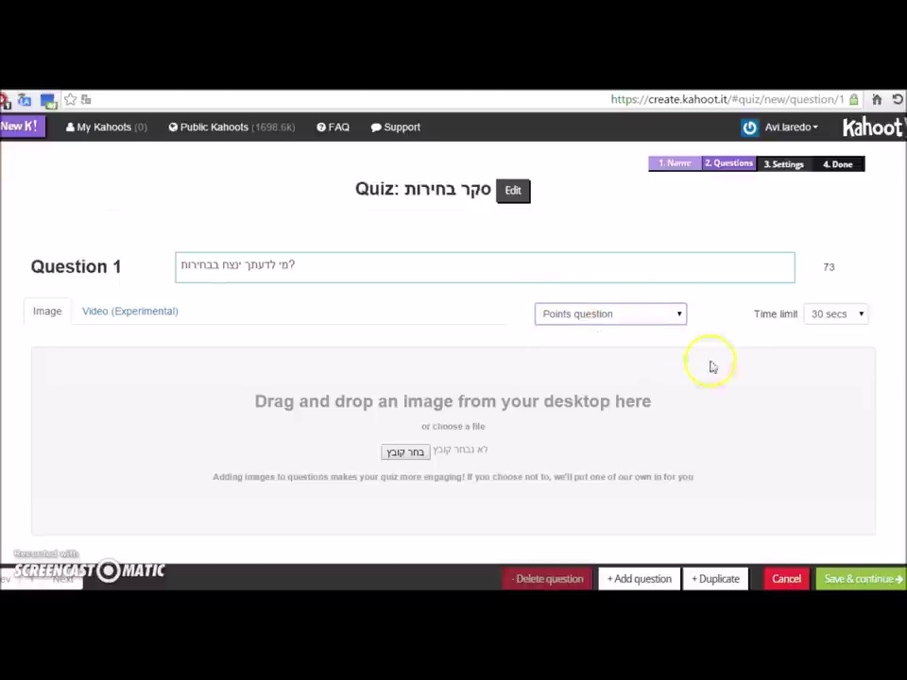
{"action": "scroll", "coordinate": [502, 428], "scroll_direction": "down", "scroll_amount": 2}
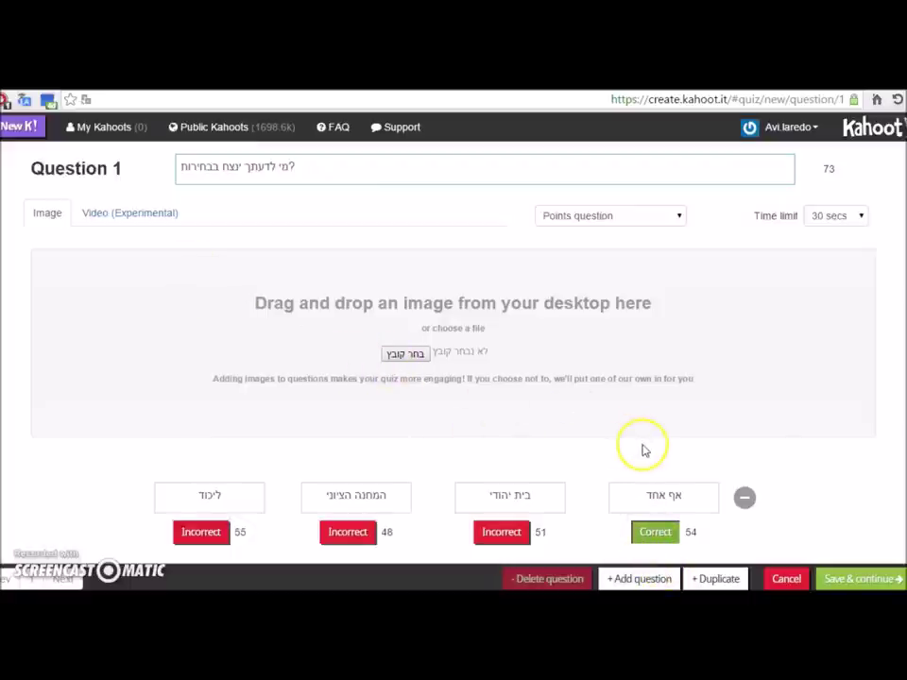
Step: Keep the Question 1 time limit at 30 secs
{"action": "left_click", "coordinate": [837, 216]}
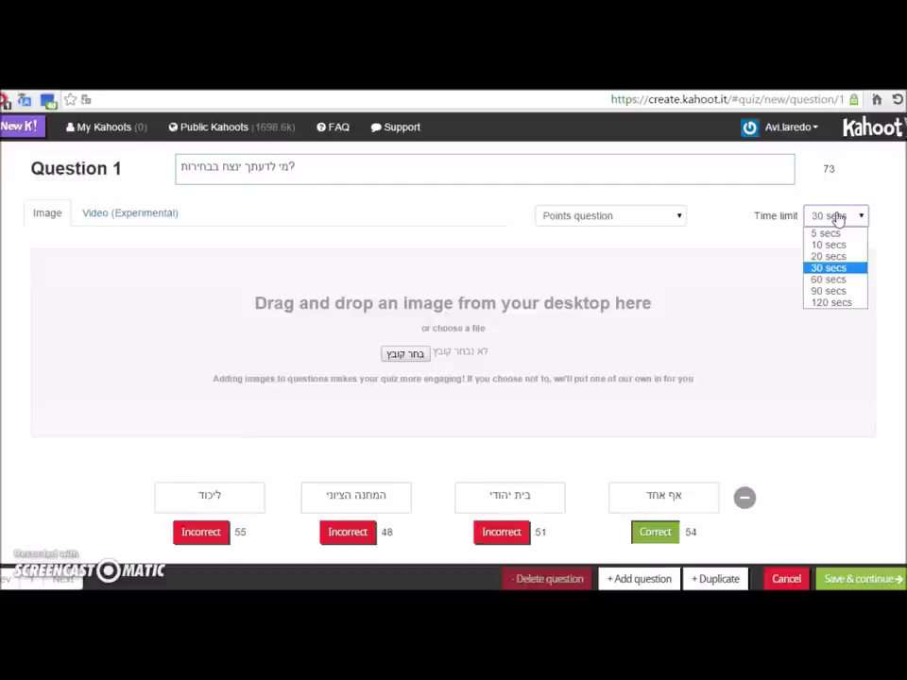
{"action": "left_click", "coordinate": [837, 218]}
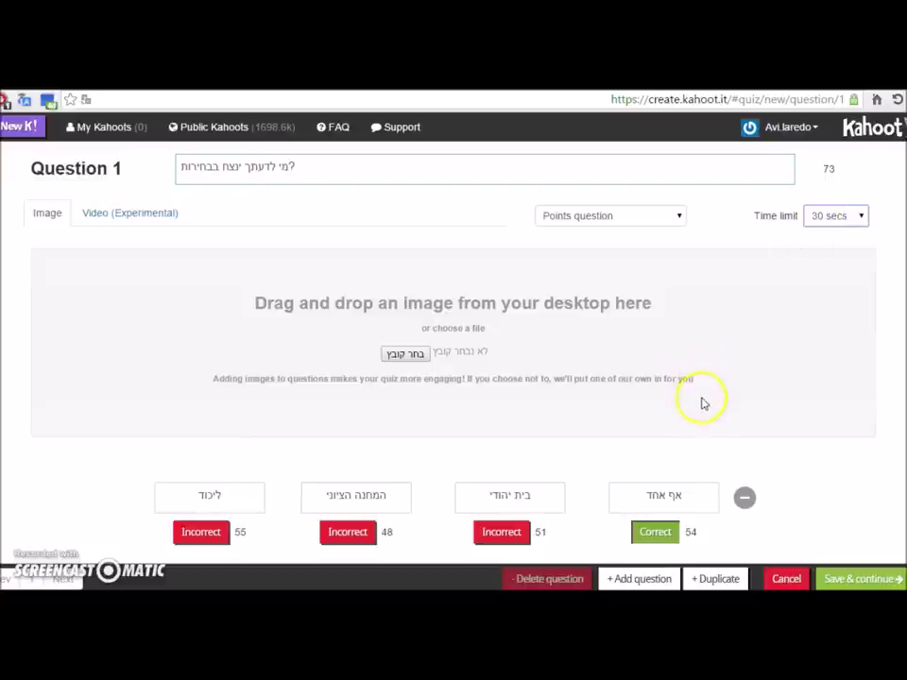
{"action": "scroll", "coordinate": [705, 447], "scroll_direction": "up", "scroll_amount": 1}
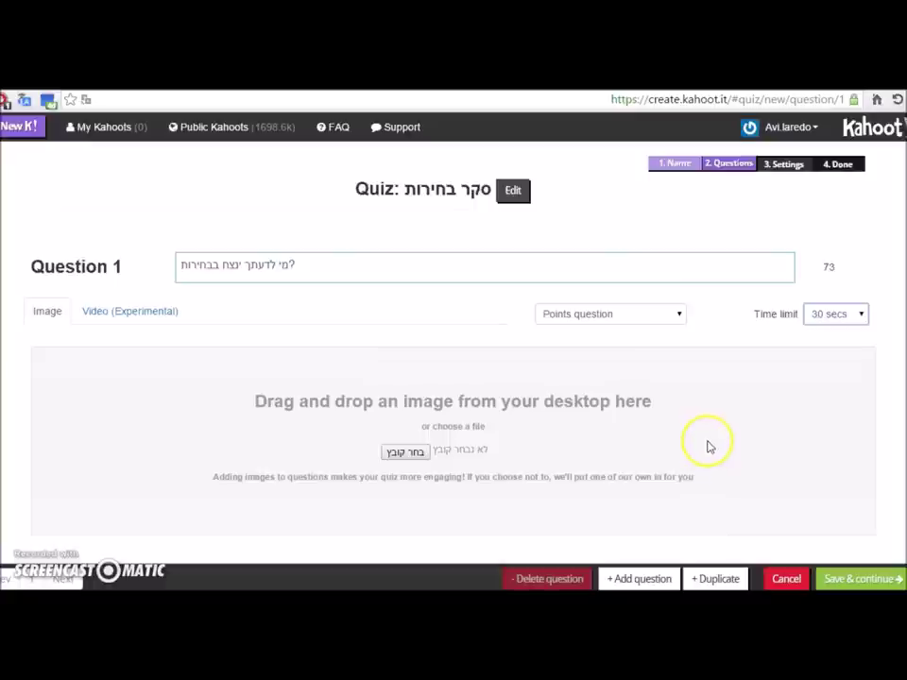
Step: Add a blank Question 2, then delete it so only Question 1 remains
{"action": "left_click", "coordinate": [632, 578]}
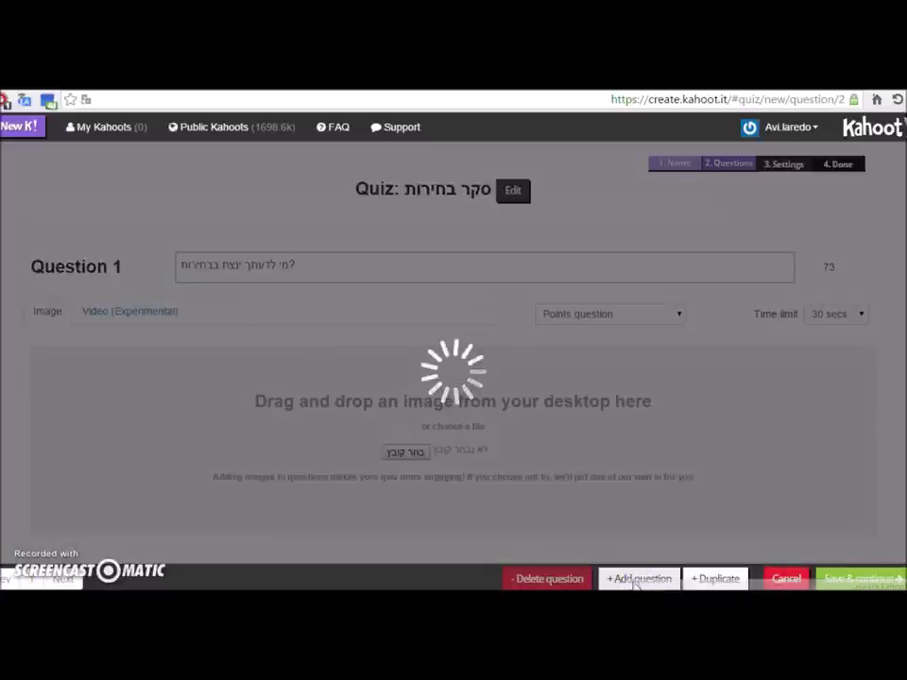
{"action": "left_click", "coordinate": [157, 289]}
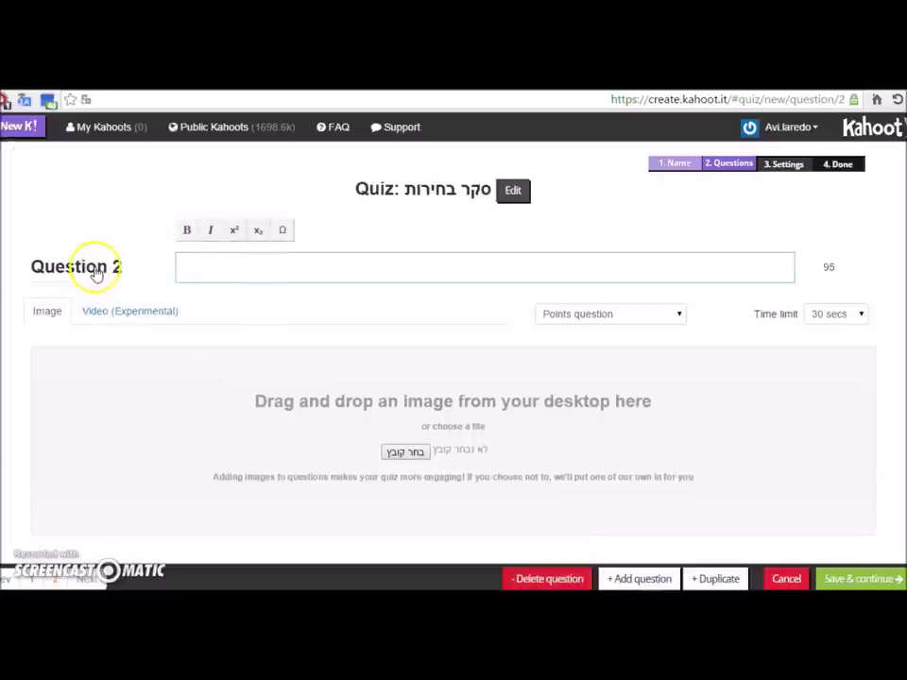
{"action": "left_click", "coordinate": [309, 271]}
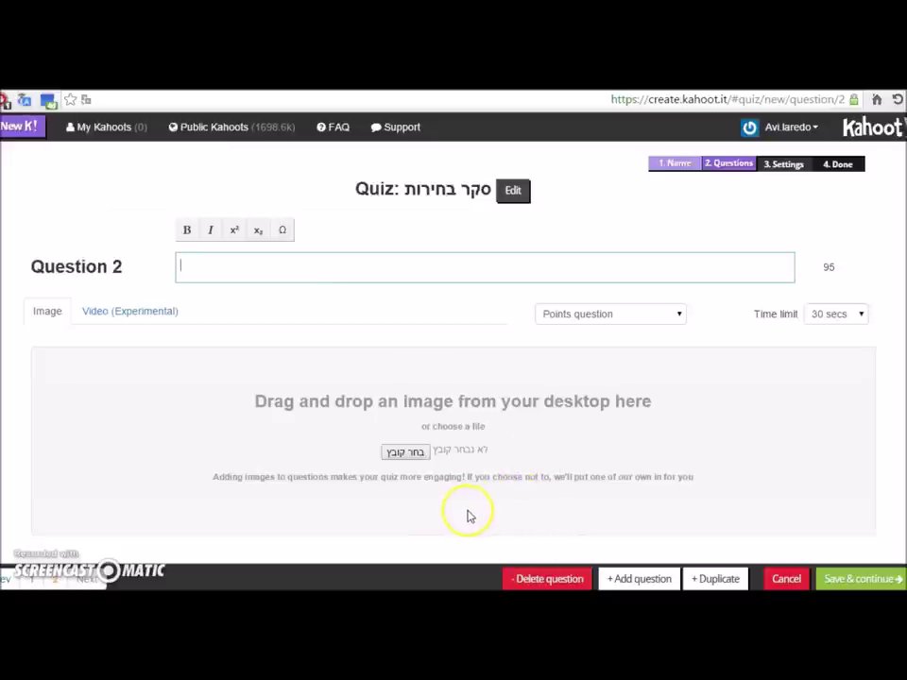
{"action": "left_click", "coordinate": [578, 579]}
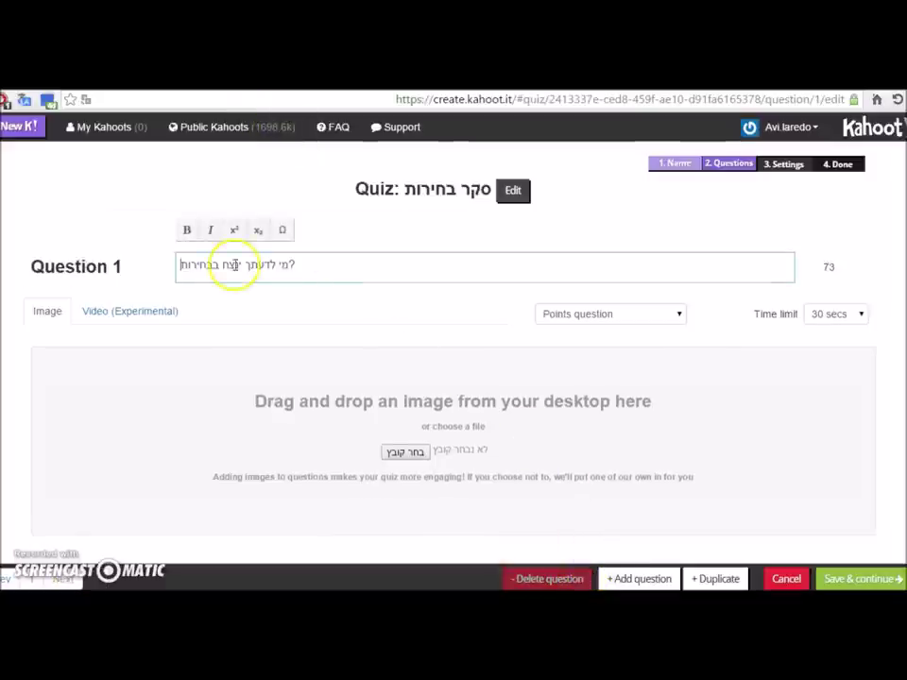
{"action": "scroll", "coordinate": [208, 304], "scroll_direction": "down", "scroll_amount": 1}
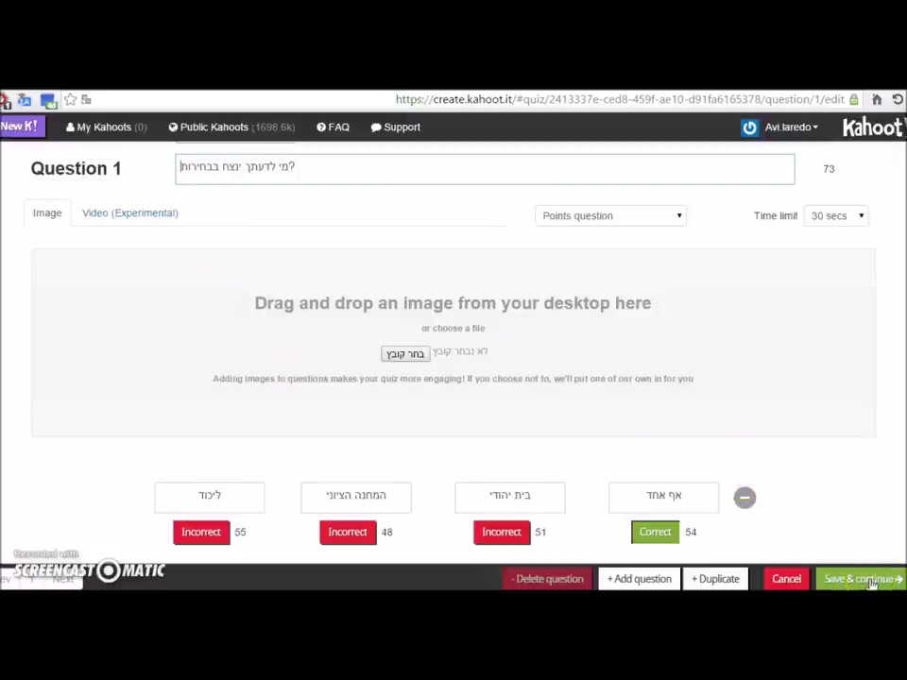
Step: Describe the quiz as 'שאלון בחירות אינטראקטיבי לחברי הקורס' and set primary audience to University
{"action": "left_click", "coordinate": [870, 582]}
{"action": "left_click", "coordinate": [381, 397]}
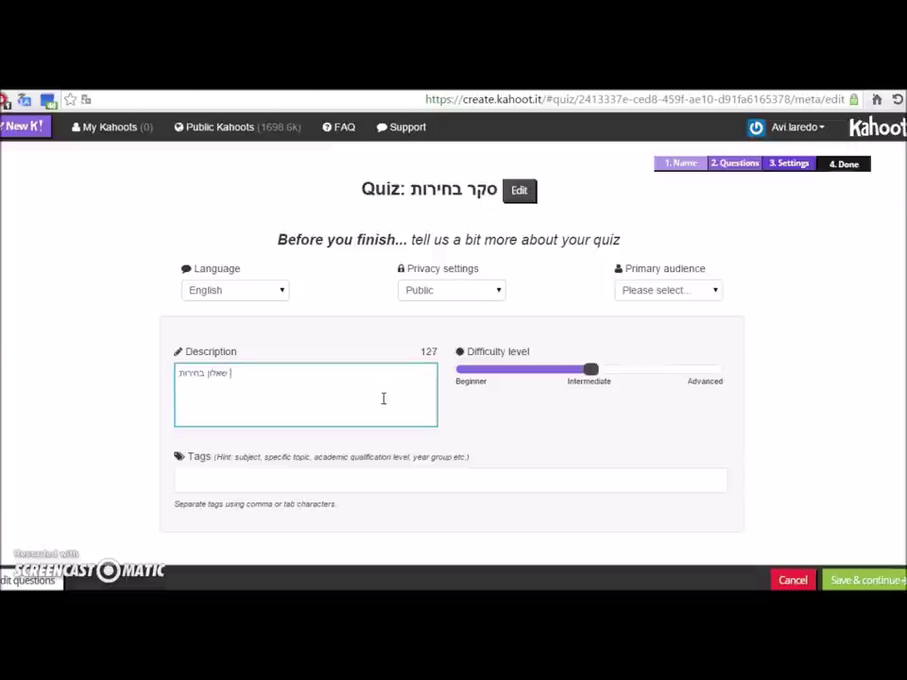
{"action": "type", "text": "ראק"}
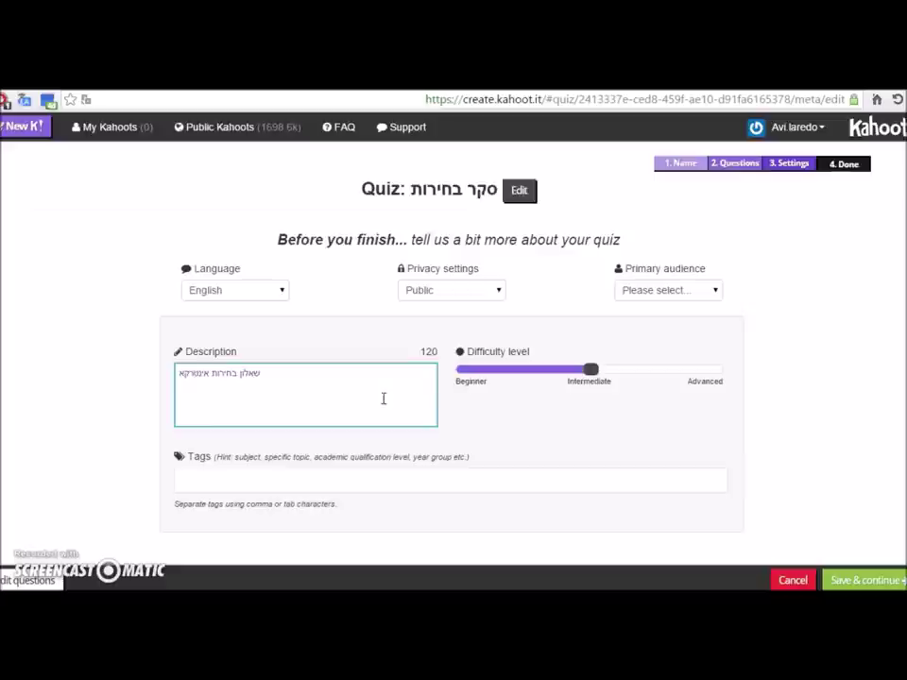
{"action": "type", "text": "טיבי"}
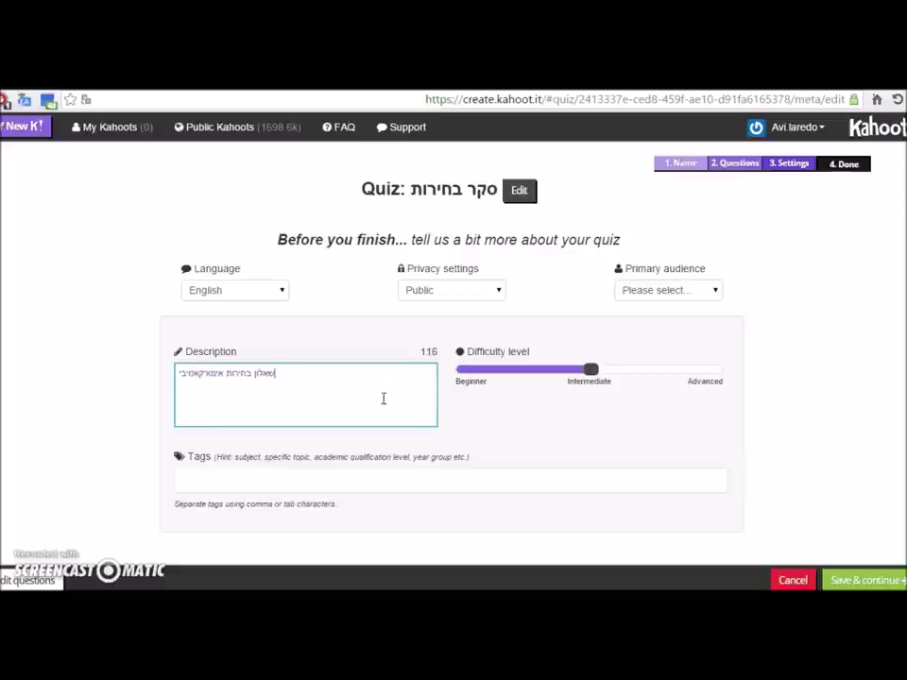
{"action": "type", "text": " לחבר"}
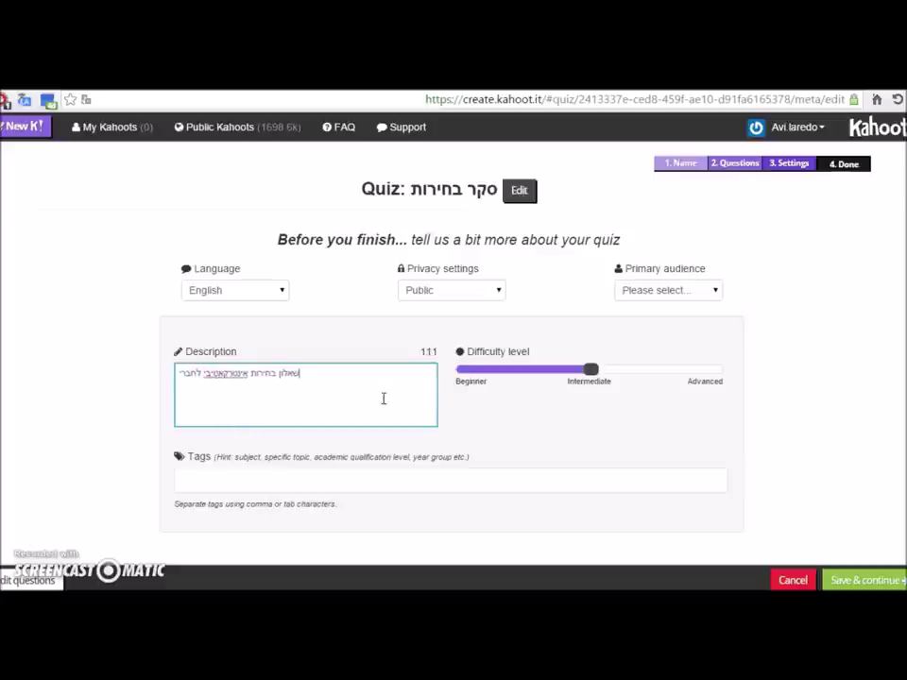
{"action": "type", "text": "י הקורס"}
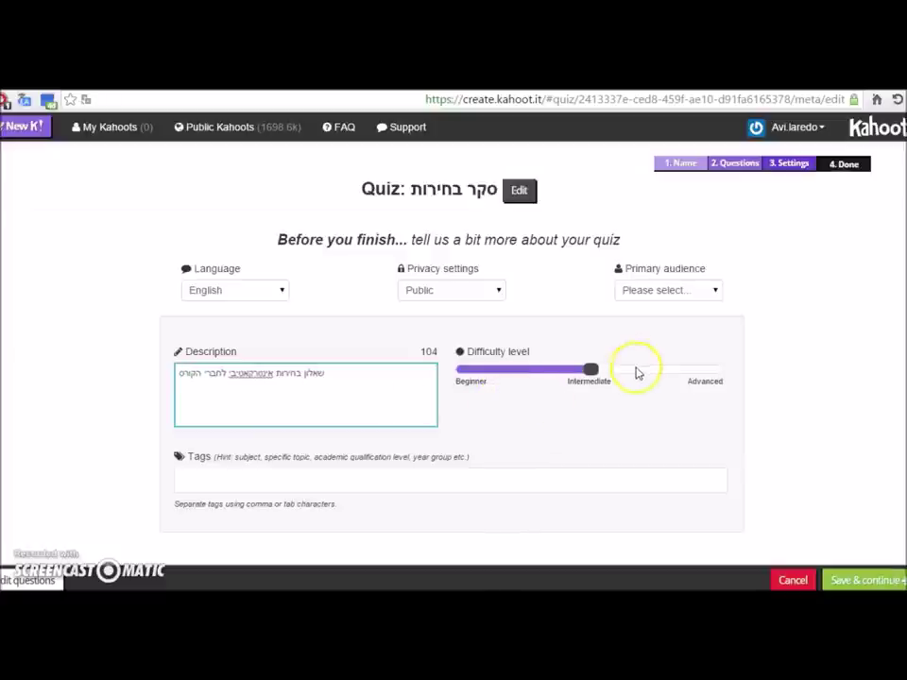
{"action": "left_click", "coordinate": [673, 289]}
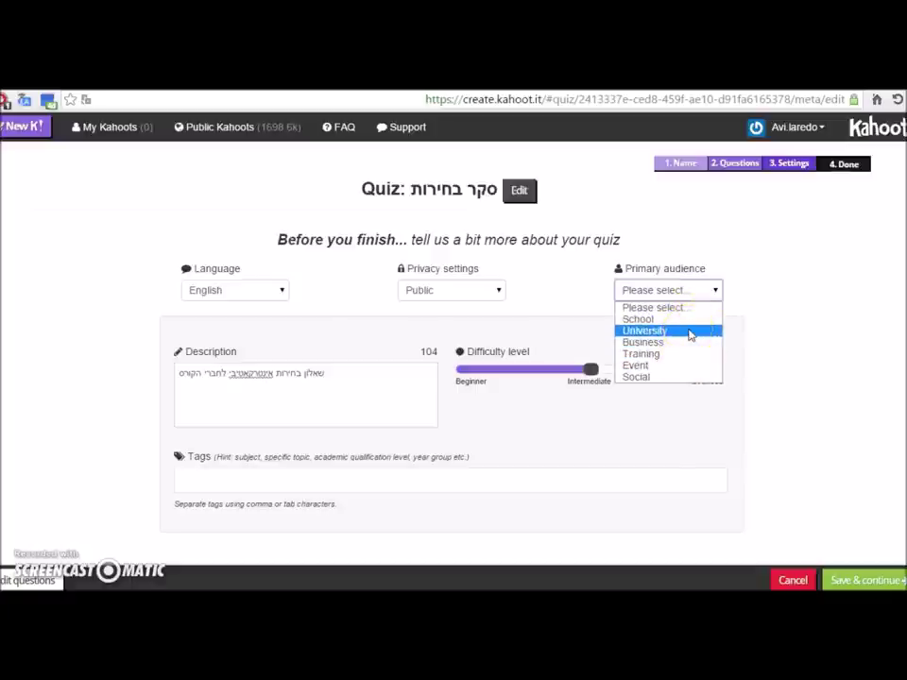
{"action": "left_click", "coordinate": [690, 332]}
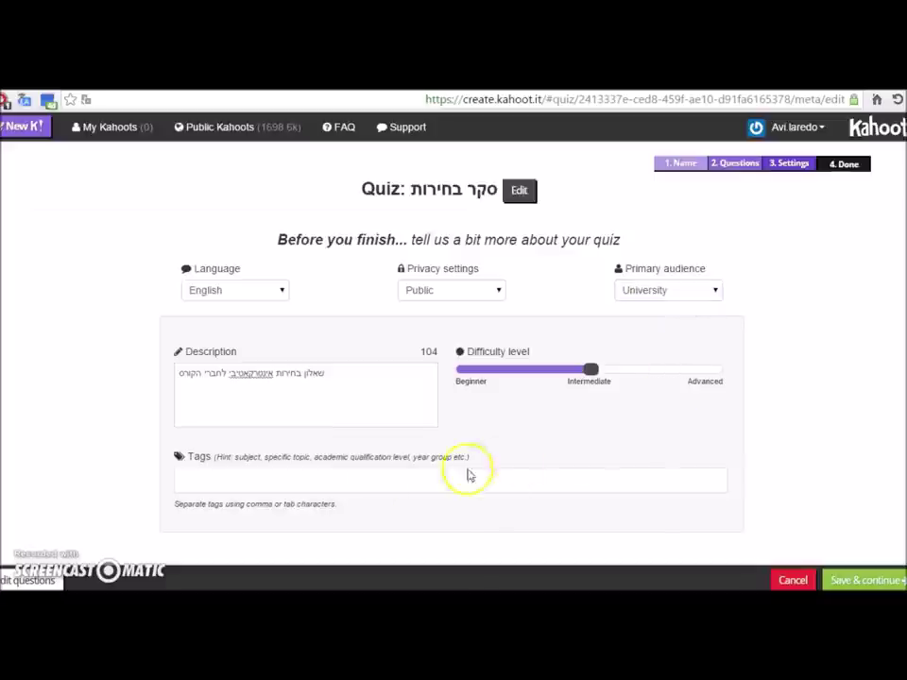
{"action": "left_click", "coordinate": [363, 480]}
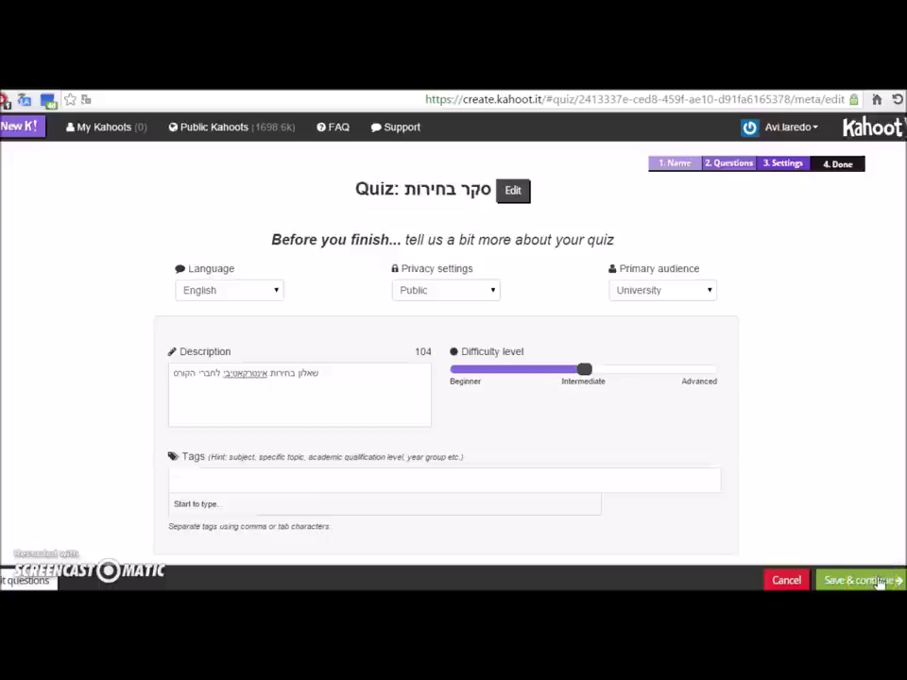
Step: Save the quiz settings and finish without adding a cover image
{"action": "left_click", "coordinate": [873, 580]}
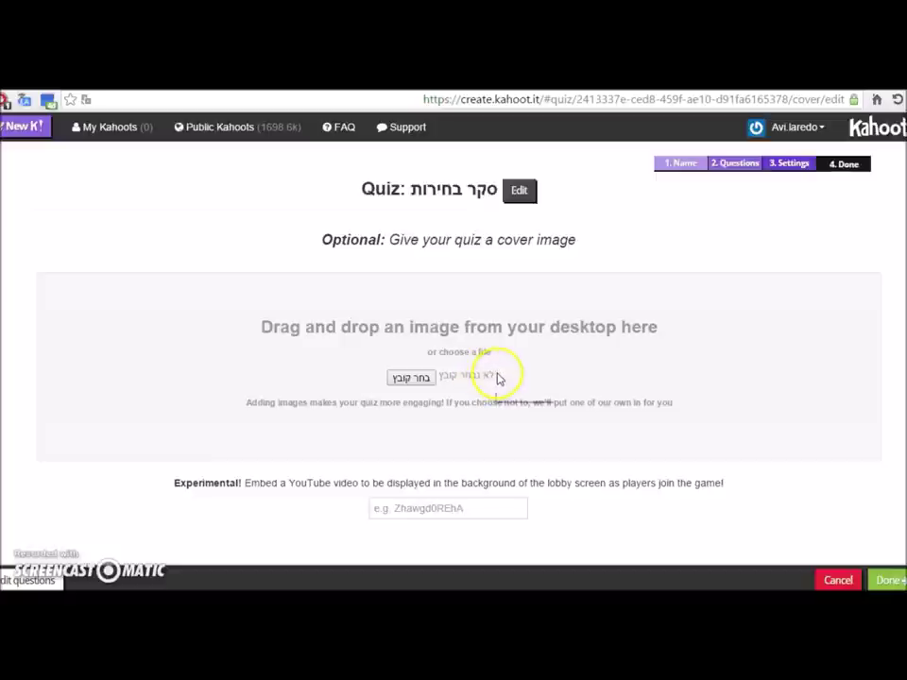
{"action": "left_click", "coordinate": [895, 580]}
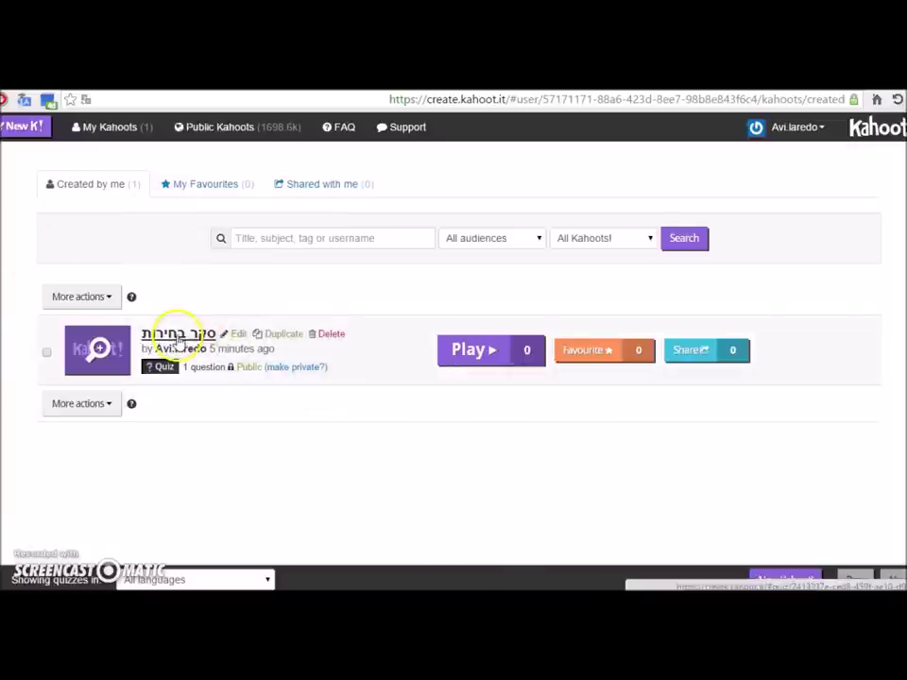
Step: Start the סקר בחירות quiz with Play and Launch it to open the lobby with its game PIN
{"action": "left_click", "coordinate": [448, 354]}
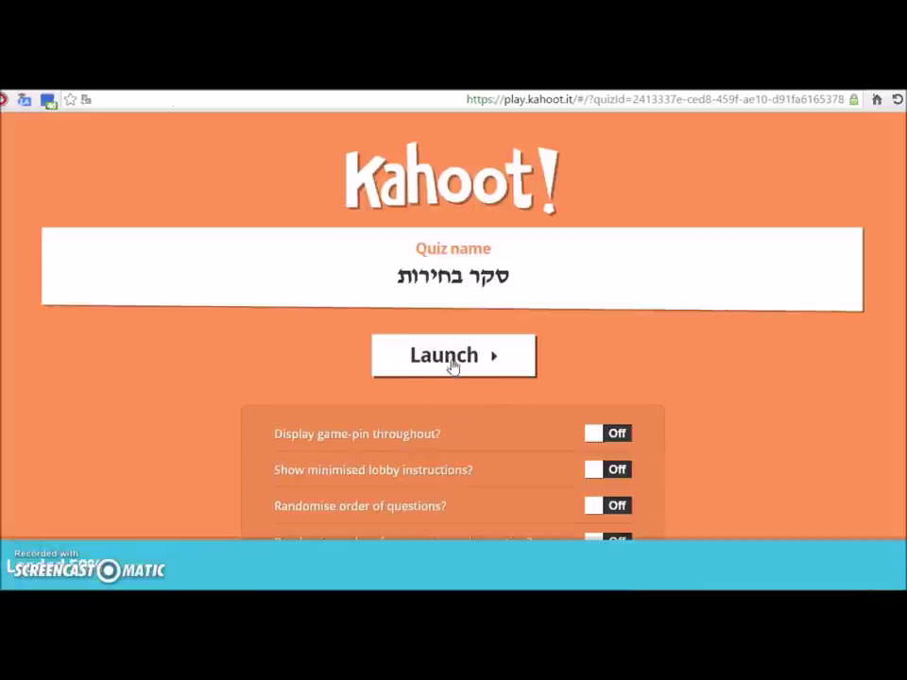
{"action": "scroll", "coordinate": [524, 365], "scroll_direction": "down", "scroll_amount": 1}
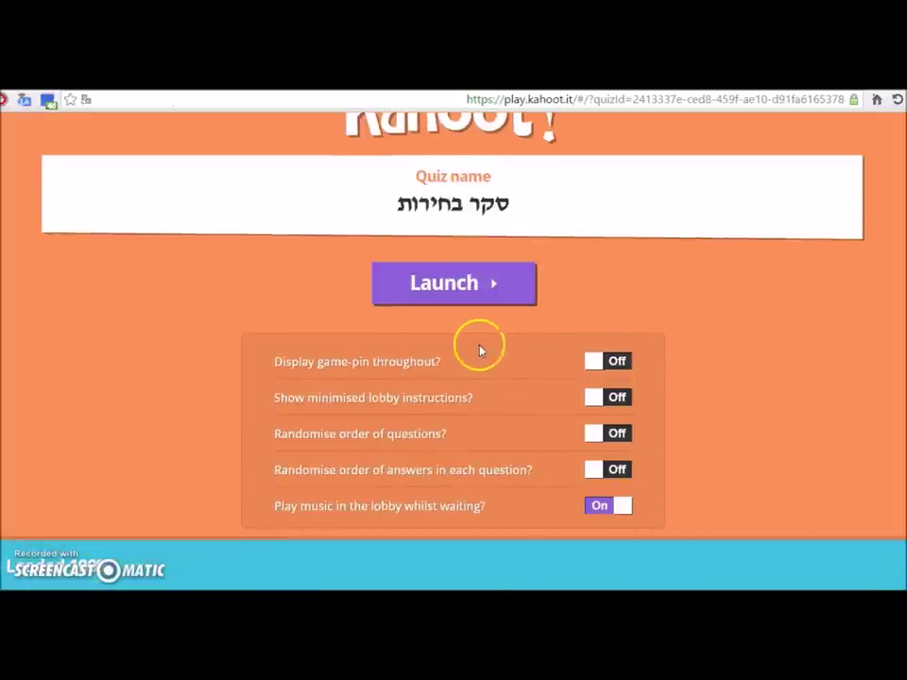
{"action": "scroll", "coordinate": [510, 360], "scroll_direction": "up", "scroll_amount": 1}
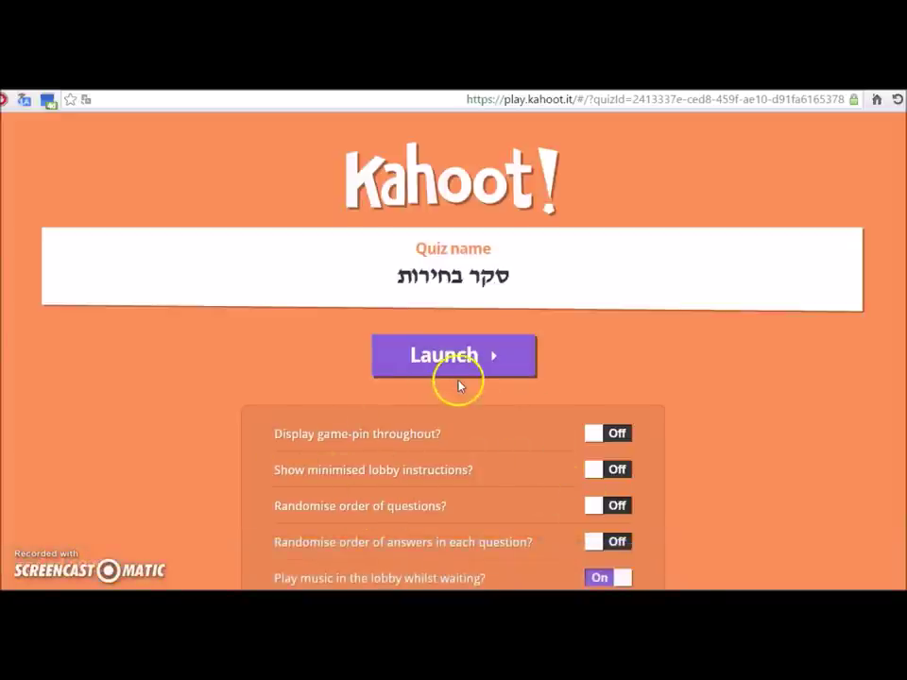
{"action": "left_click", "coordinate": [493, 369]}
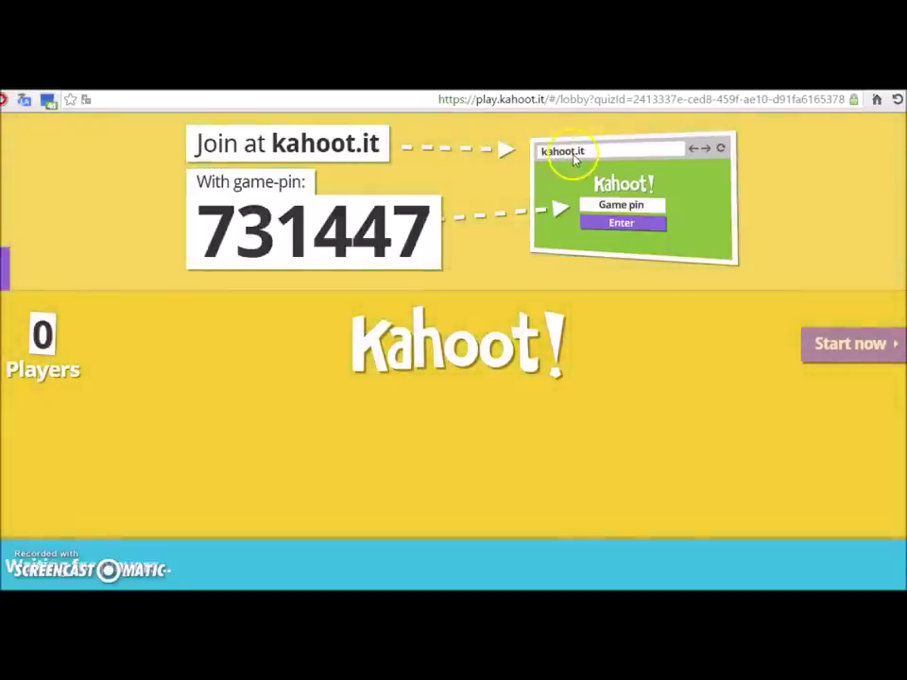
Step: Enter the first PIN digits 731 on the kahoot.it join page, then return to the host lobby
{"action": "double_click", "coordinate": [364, 222]}
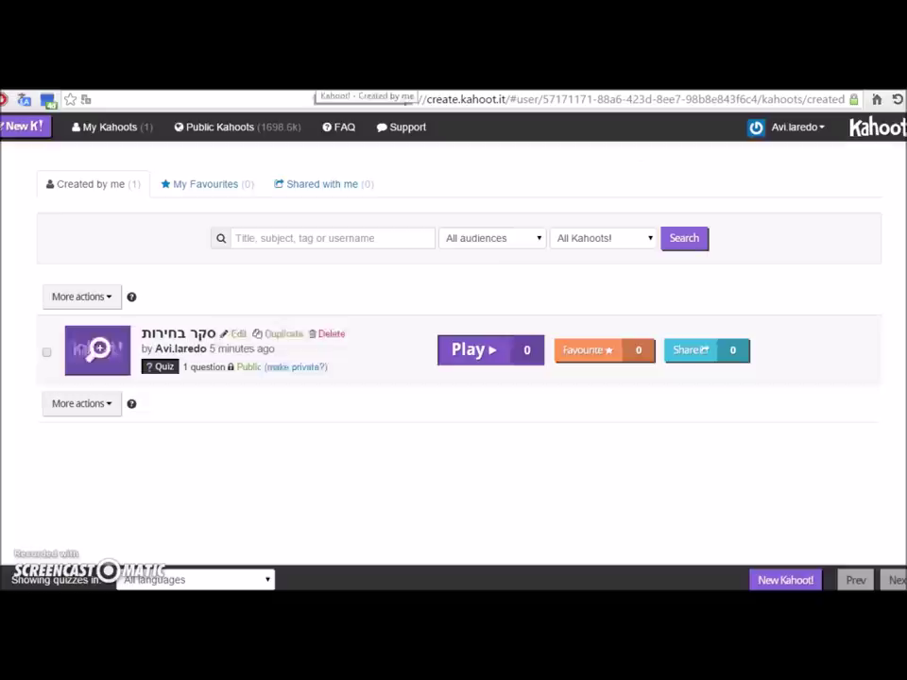
{"action": "left_click", "coordinate": [365, 90]}
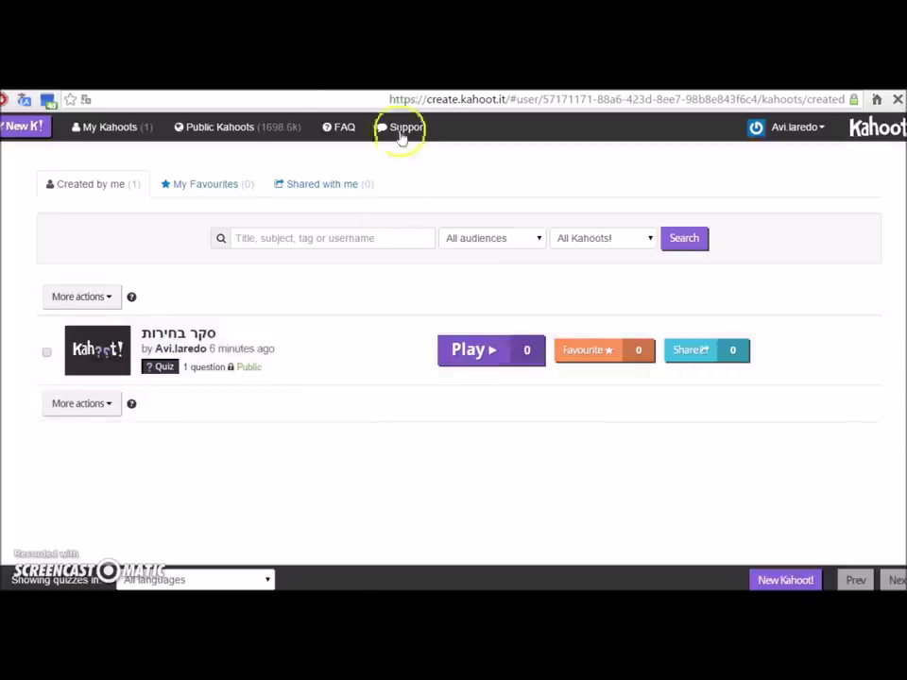
{"action": "left_click", "coordinate": [396, 89]}
{"action": "left_click", "coordinate": [469, 350]}
{"action": "type", "text": "731"}
{"action": "key", "text": "ctrl+Tab"}
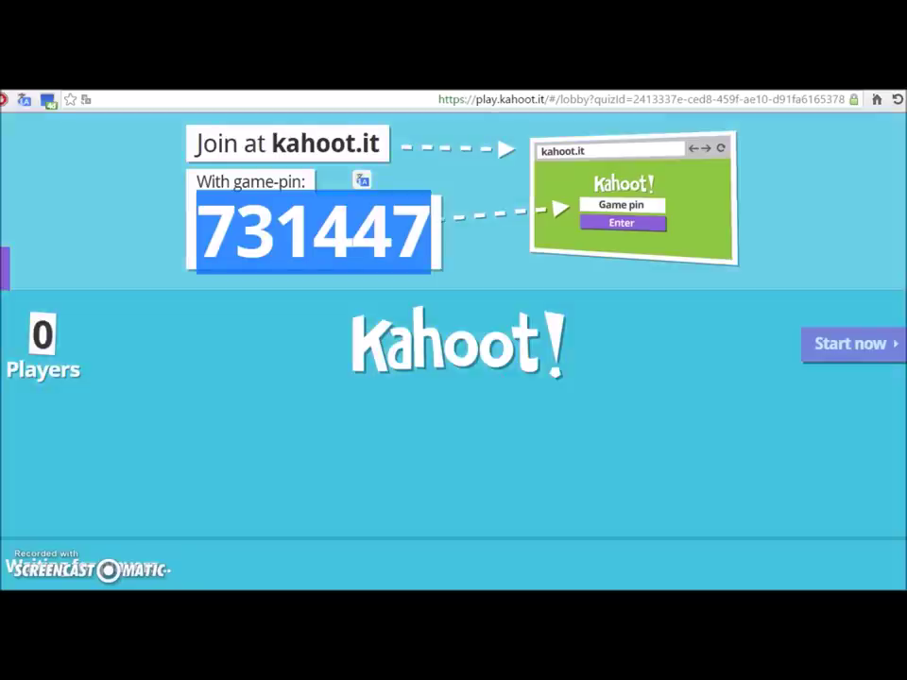
Step: Complete the game PIN with 447 on the join page and submit it
{"action": "left_click", "coordinate": [419, 94]}
{"action": "left_click", "coordinate": [510, 344]}
{"action": "type", "text": "447"}
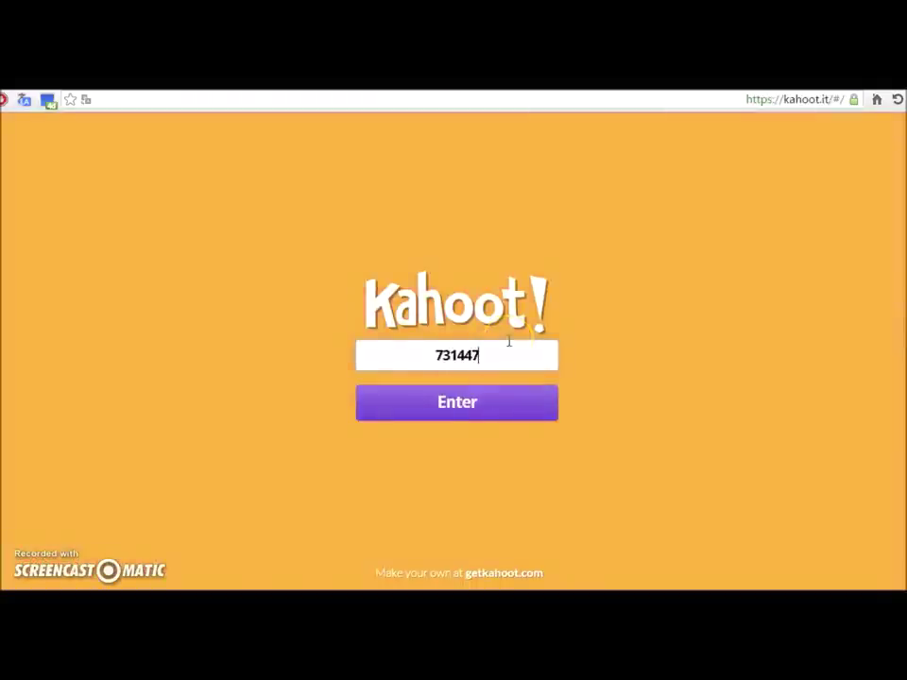
{"action": "left_click", "coordinate": [494, 399]}
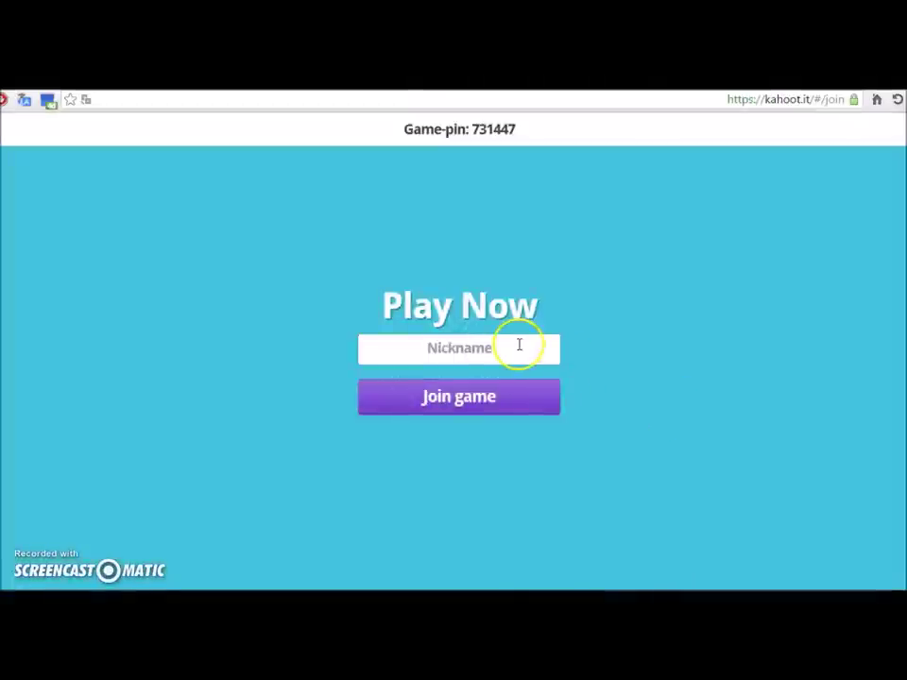
Step: Join the game under a player nickname and confirm the host lobby shows 1 player
{"action": "left_click", "coordinate": [518, 344]}
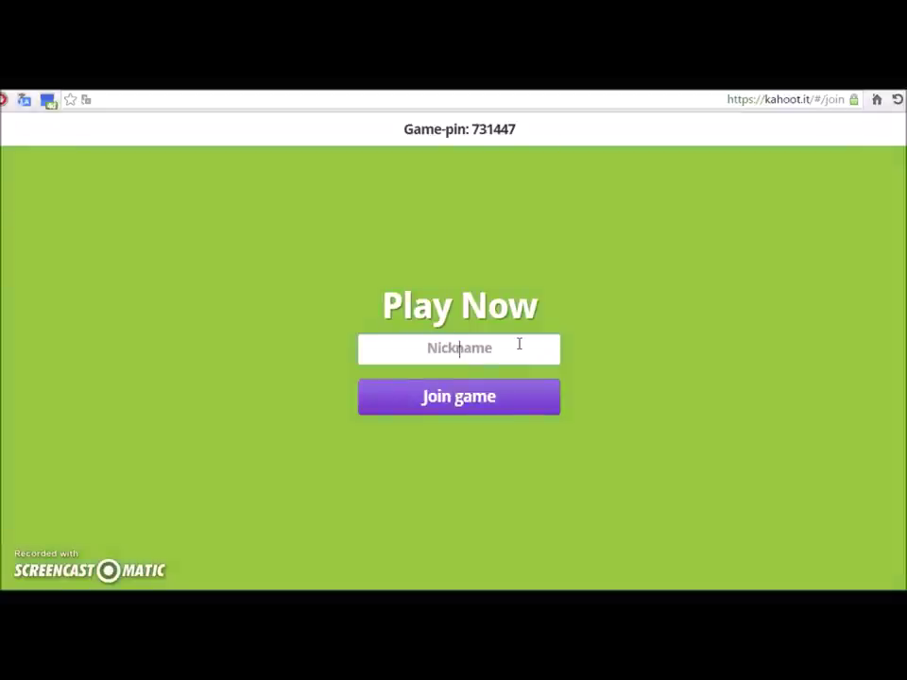
{"action": "type", "text": "משה"}
{"action": "left_click", "coordinate": [472, 398]}
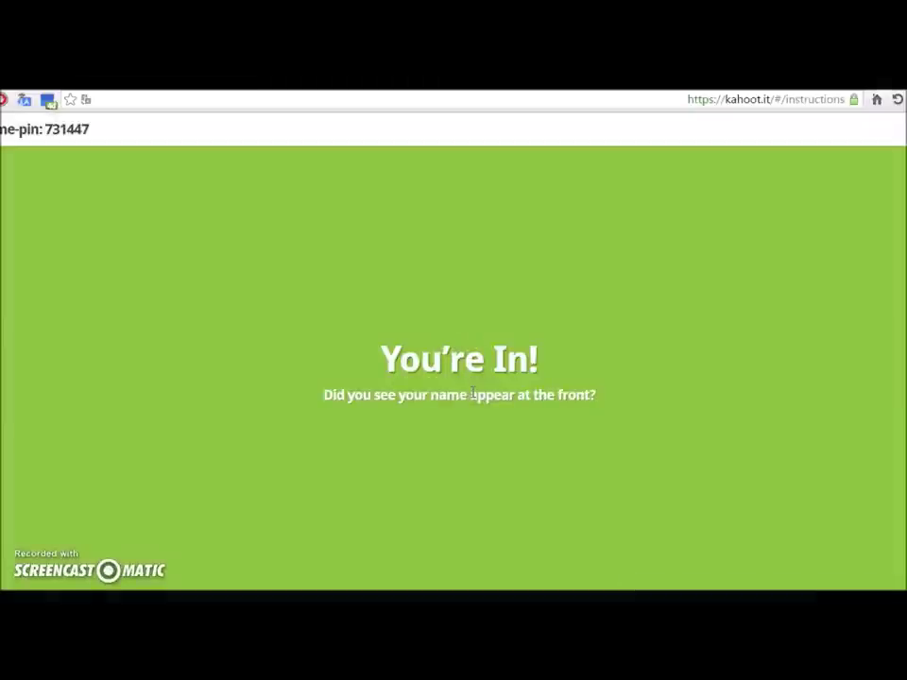
{"action": "key", "text": "alt+Tab"}
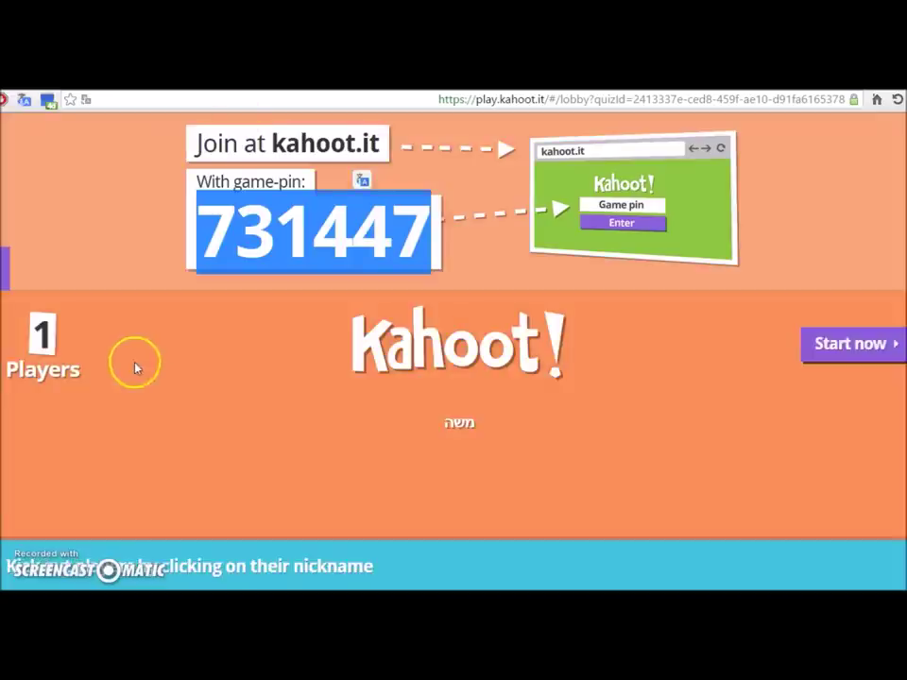
{"action": "left_click", "coordinate": [556, 286]}
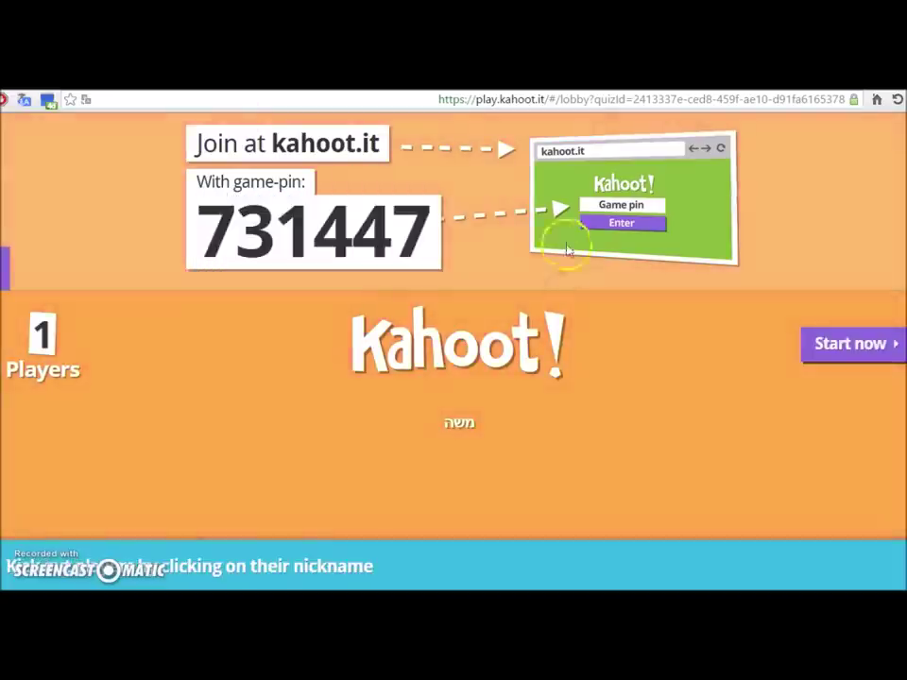